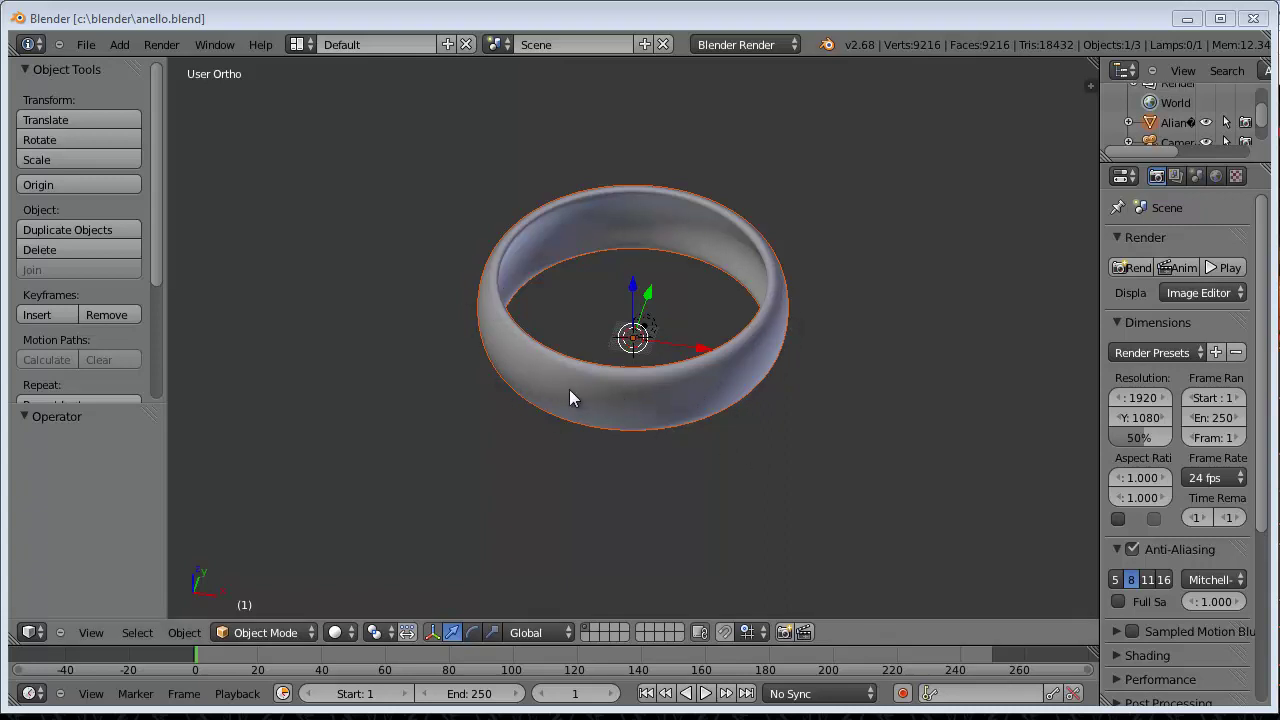
# Step: View the ring from a lower angle and select it as the active object
pyautogui.moveTo(640, 403)
pyautogui.mouseDown(button='middle')
pyautogui.moveTo(652, 333)
pyautogui.moveTo(679, 427)
pyautogui.moveTo(570, 414)
pyautogui.mouseUp(button='middle')
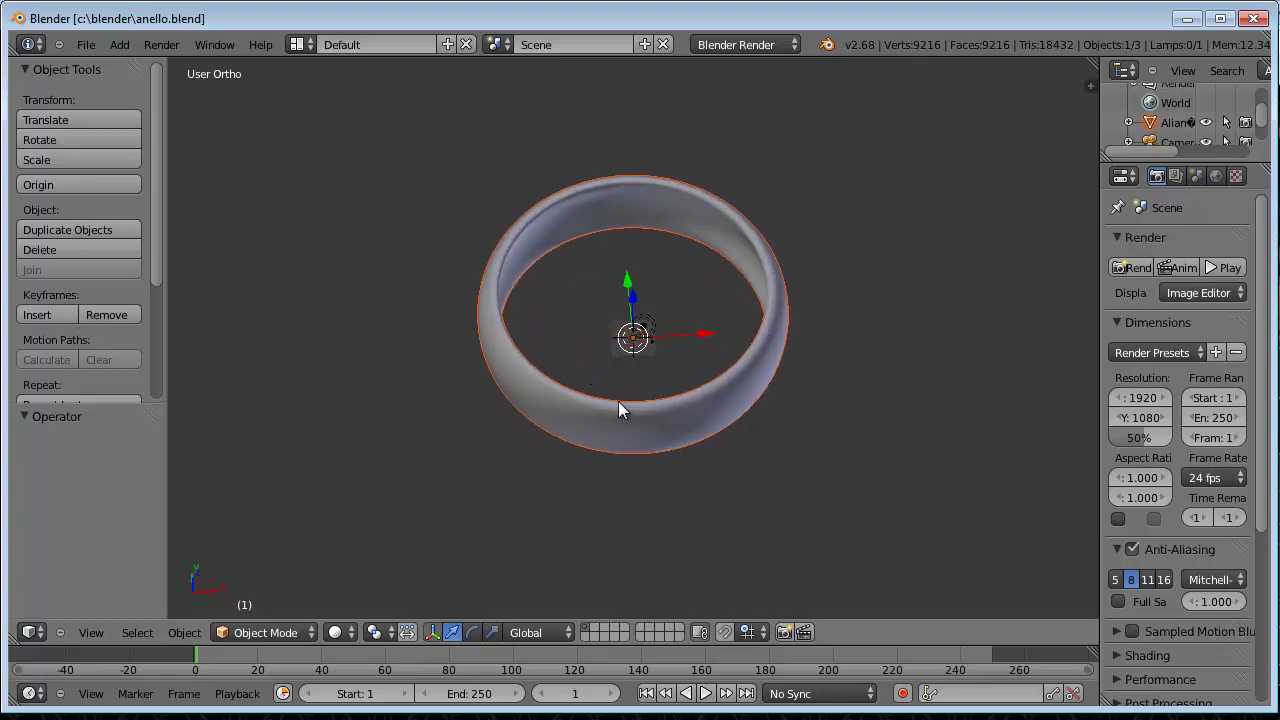
pyautogui.rightClick(675, 415)
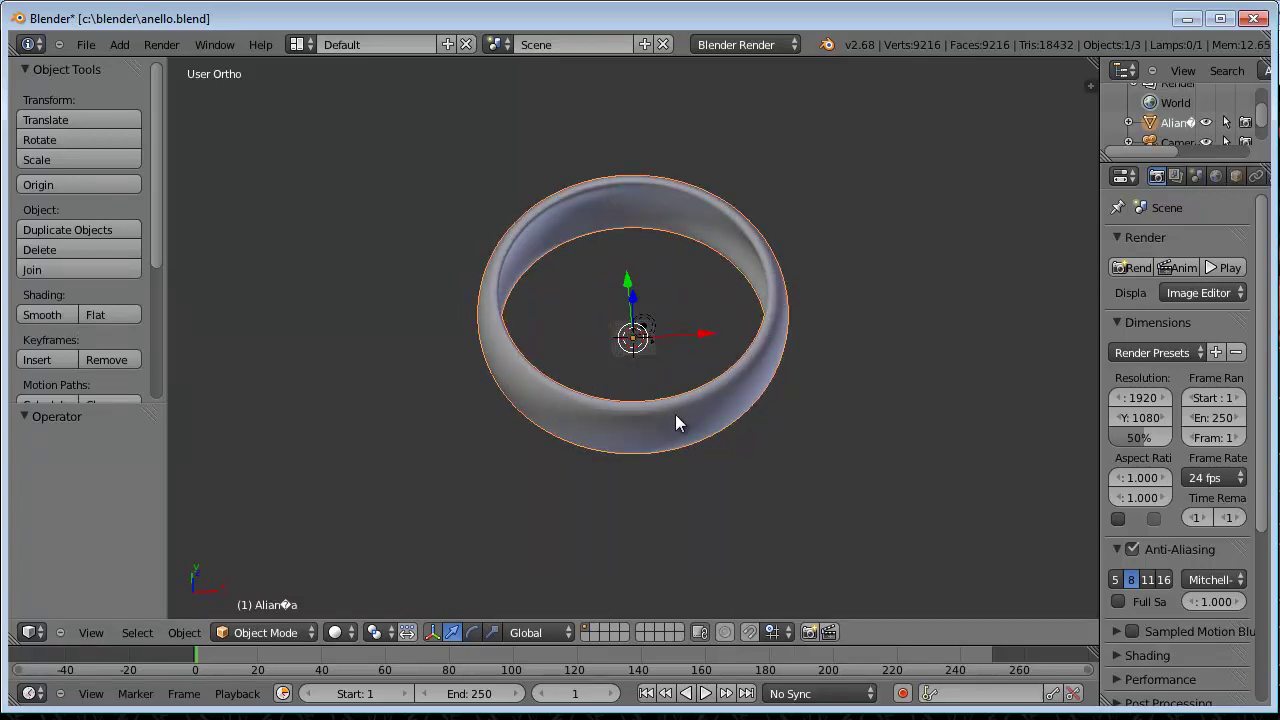
# Step: Put the ring into Edit Mode with all 9216 vertices selected
pyautogui.click(303, 635)
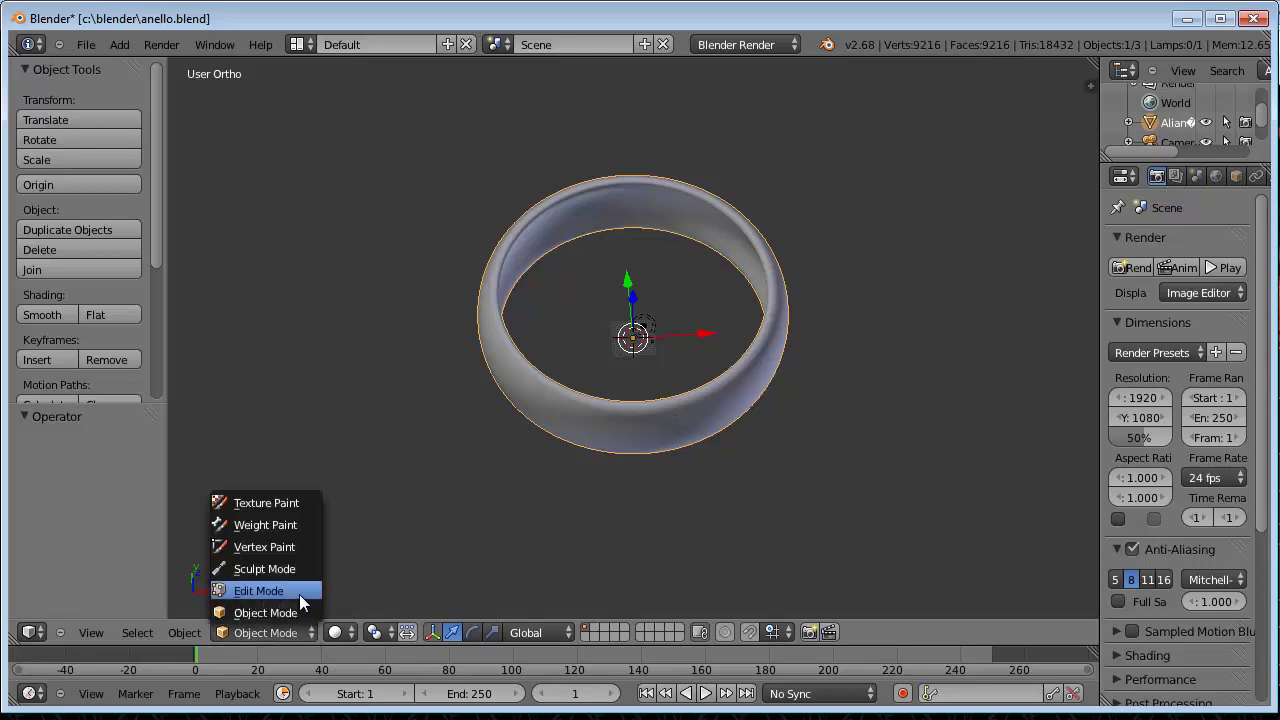
pyautogui.click(299, 594)
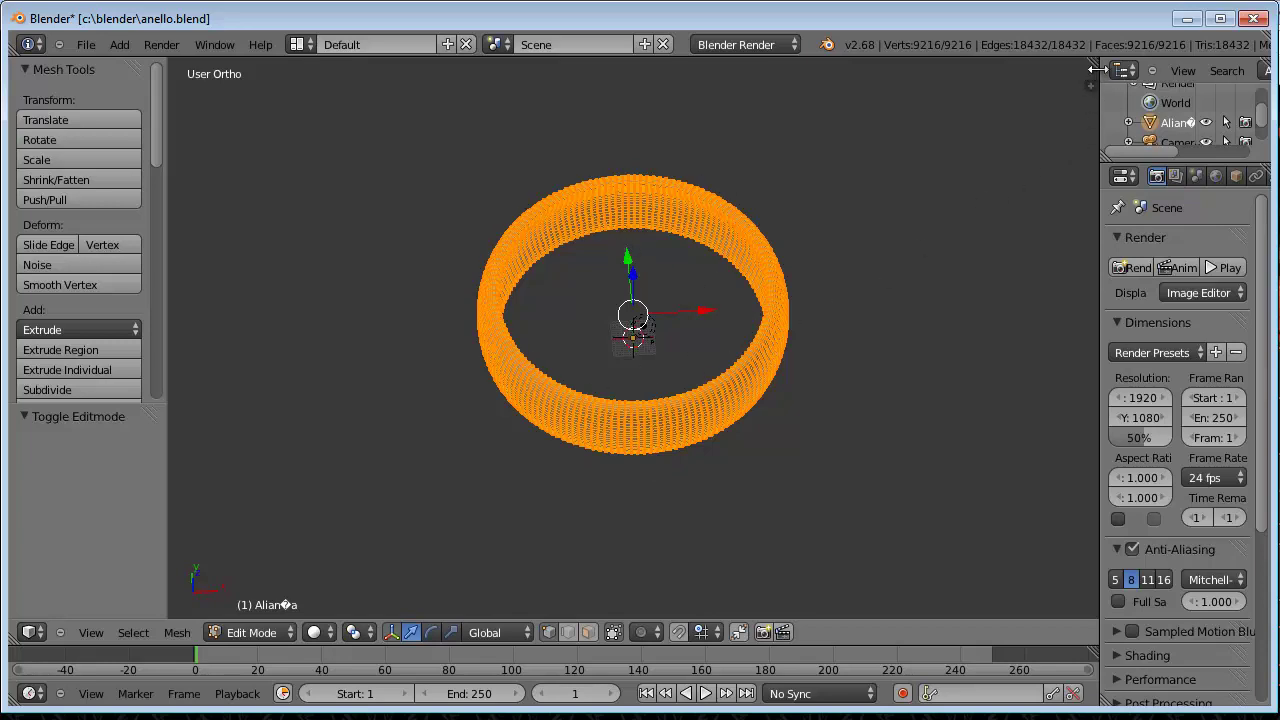
# Step: Split off a second area from the 3D view and make it a UV/Image Editor, zoomed to fit the ring's UV grid
pyautogui.moveTo(1060, 70)
pyautogui.mouseDown()
pyautogui.moveTo(885, 99)
pyautogui.moveTo(722, 106)
pyautogui.mouseUp()
pyautogui.click(741, 632)
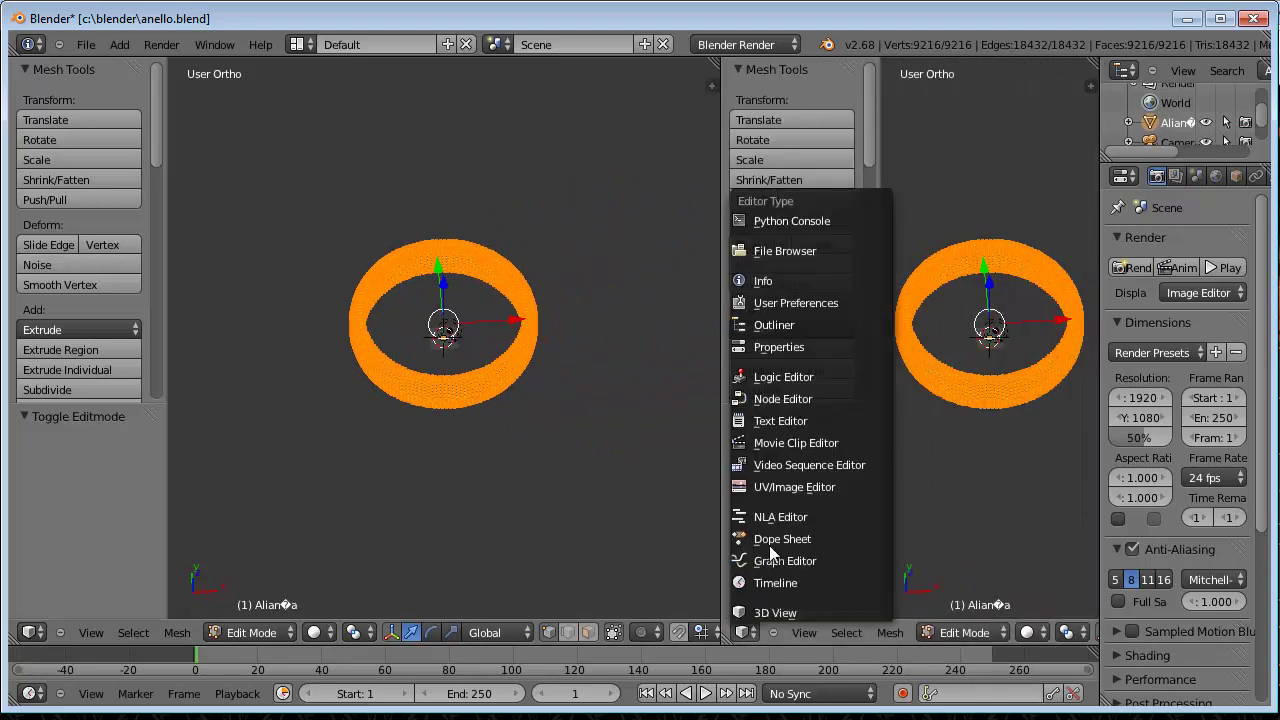
pyautogui.click(773, 488)
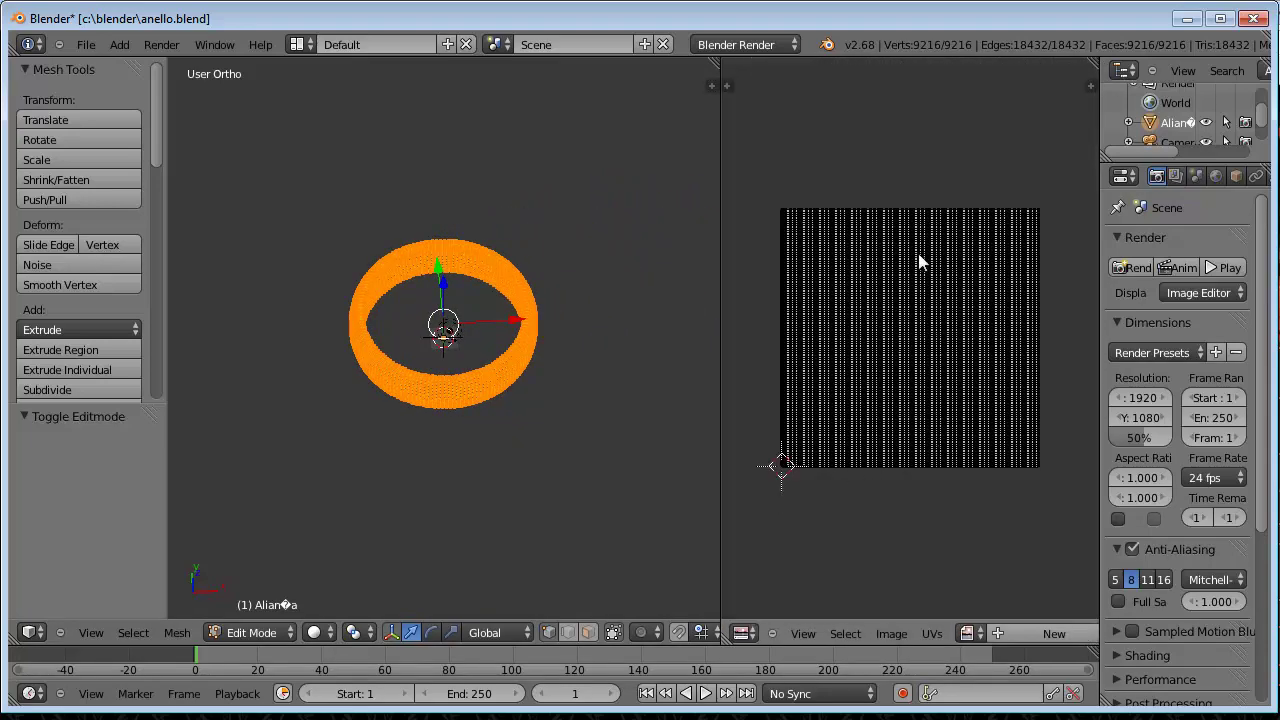
pyautogui.scroll(3, 867, 420)
pyautogui.scroll(2, 867, 420)
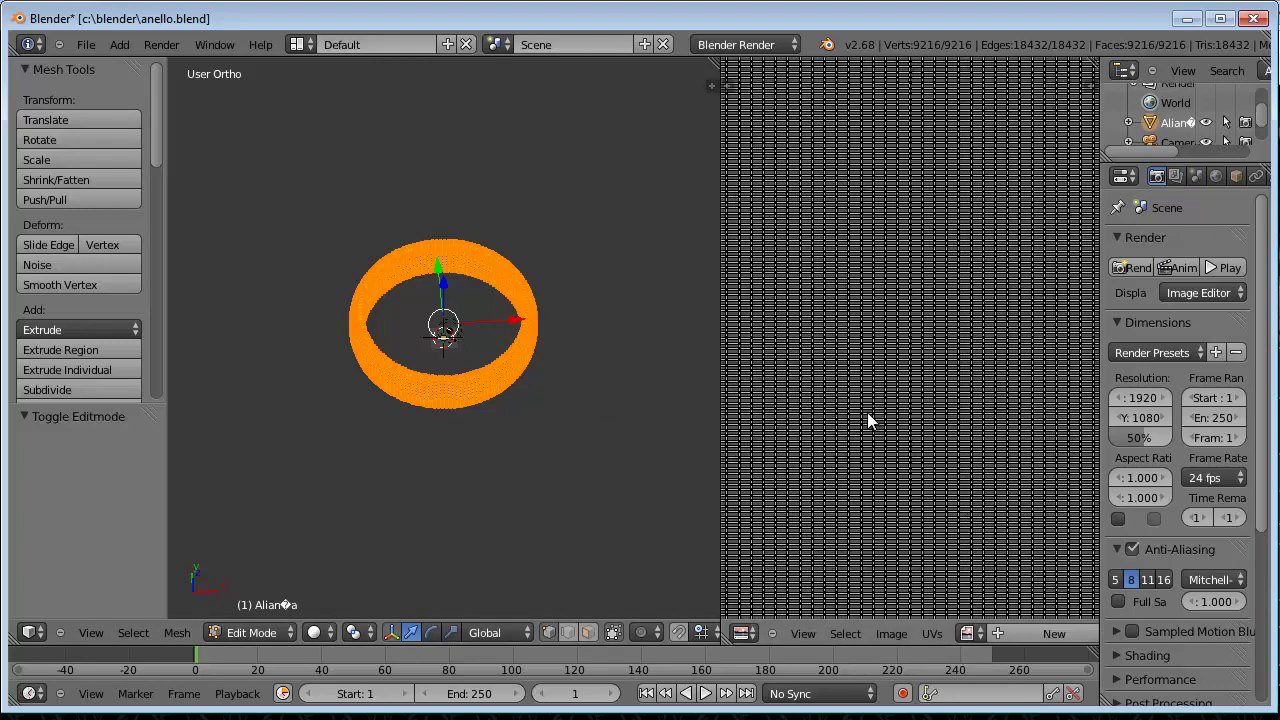
pyautogui.scroll(-1, 867, 420)
pyautogui.scroll(-2, 868, 420)
pyautogui.scroll(-1, 870, 421)
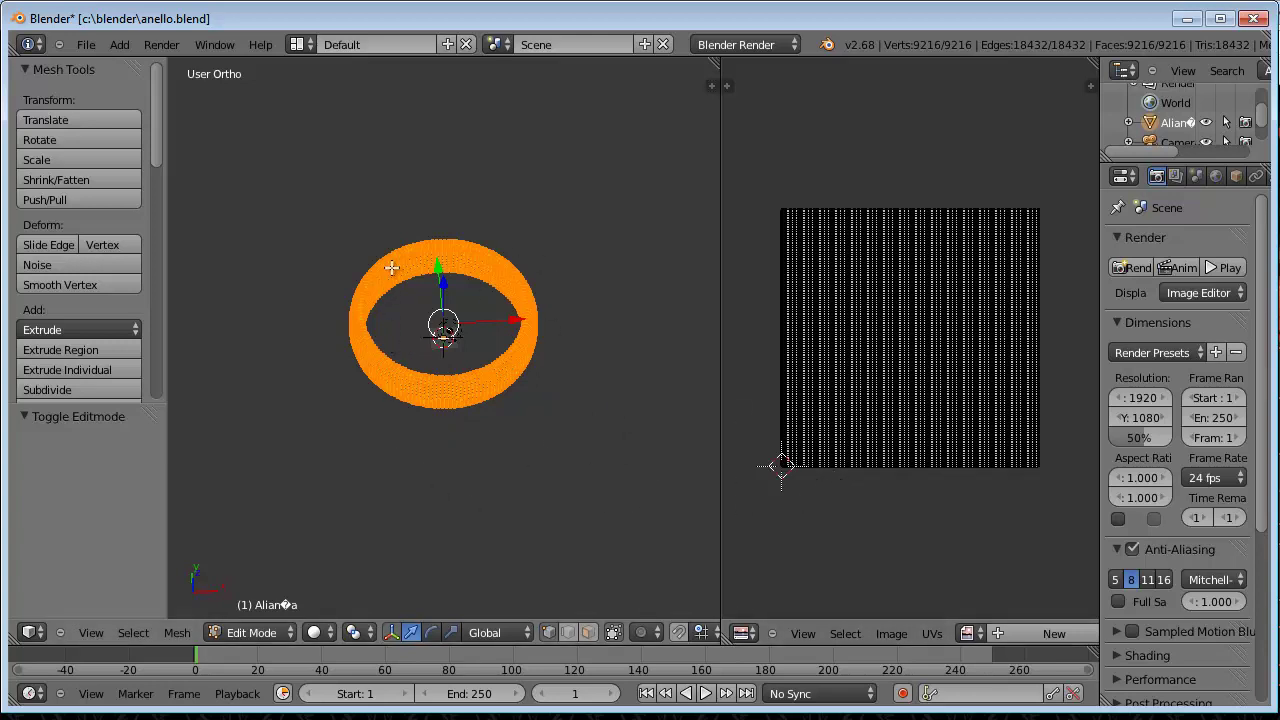
# Step: Orbit around the ring and call up the UV Mapping menu with U
pyautogui.moveTo(518, 395)
pyautogui.mouseDown(button='middle')
pyautogui.moveTo(470, 246)
pyautogui.moveTo(546, 417)
pyautogui.mouseUp(button='middle')
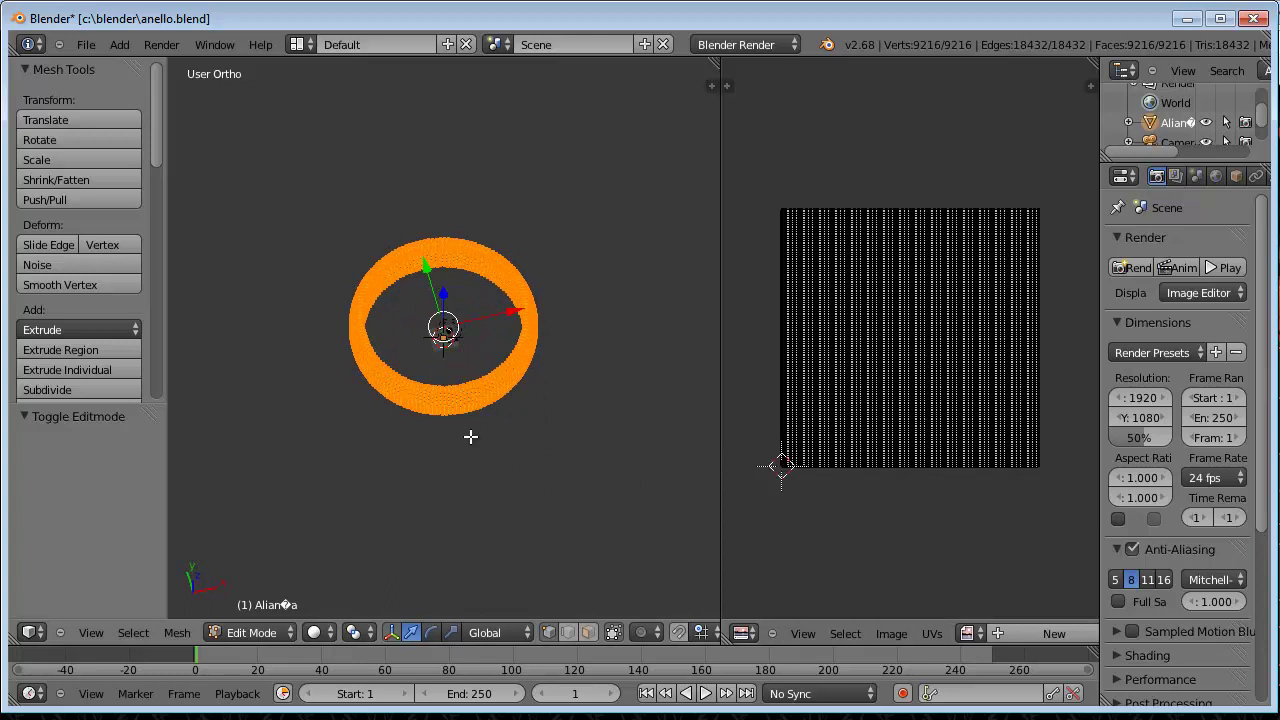
pyautogui.press('u')
pyautogui.press('u')
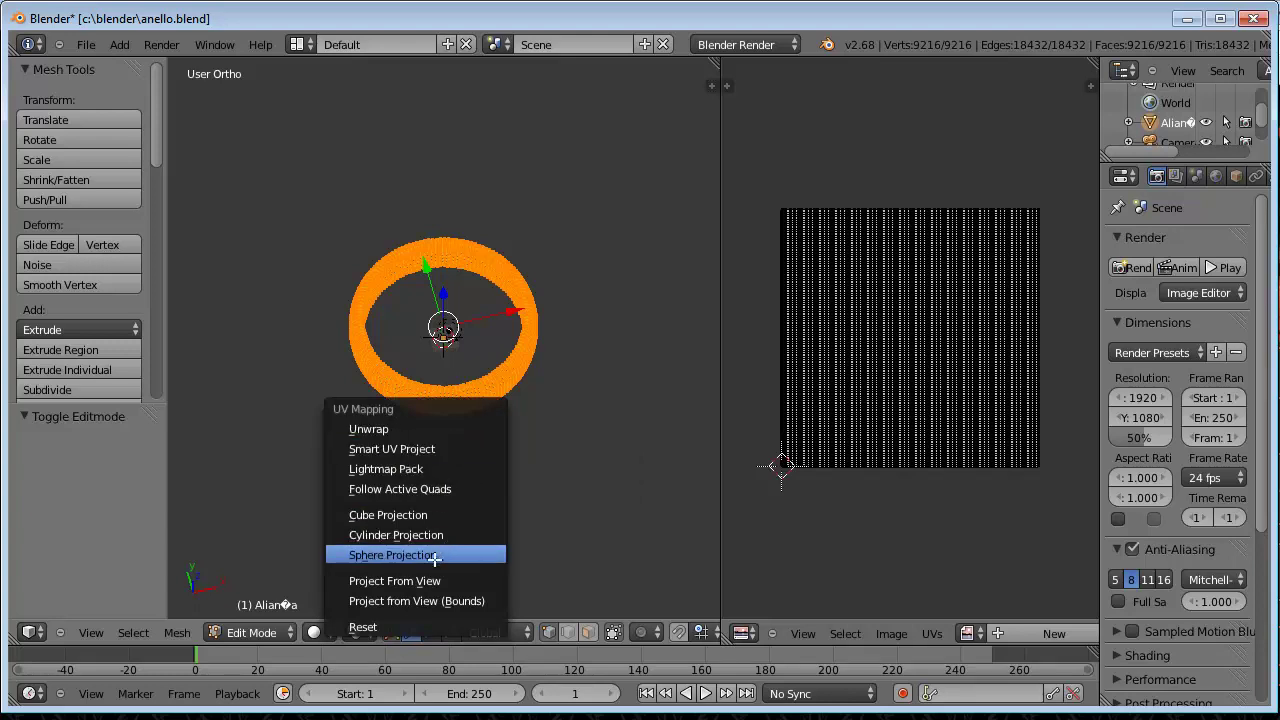
# Step: Choose Follow Active Quads, with Edge Length Mode at Length Average
pyautogui.click(423, 489)
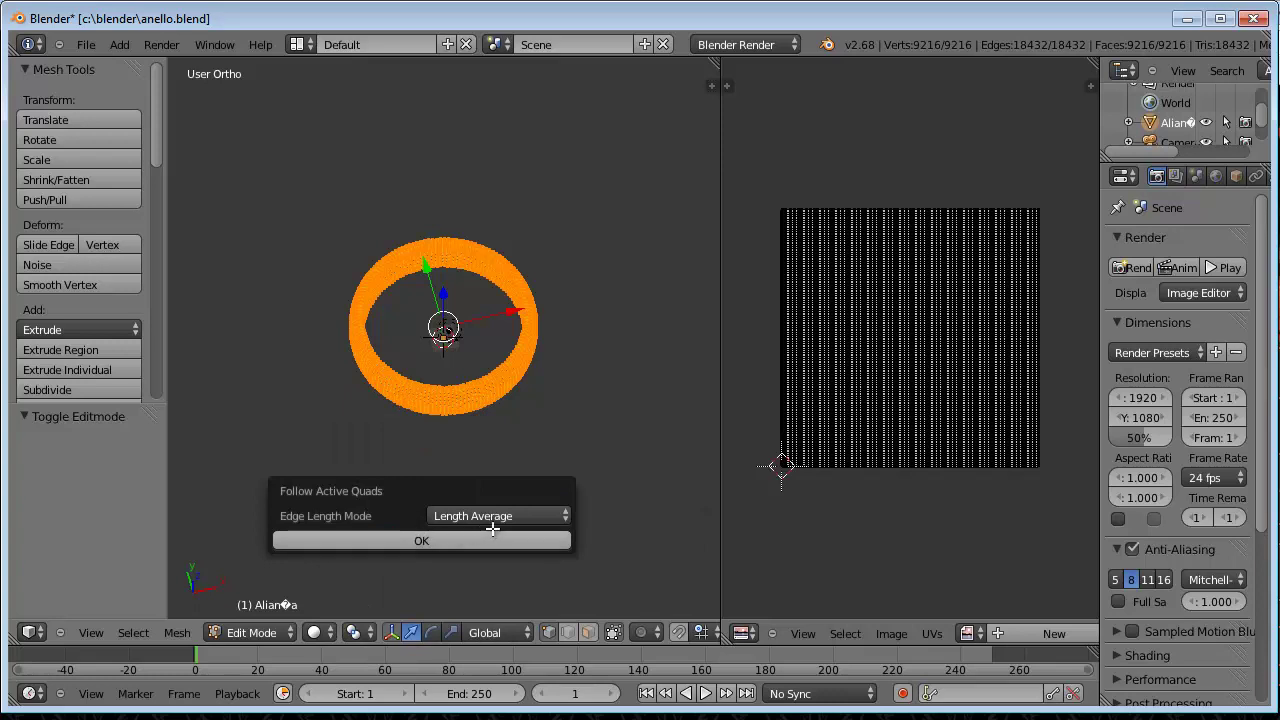
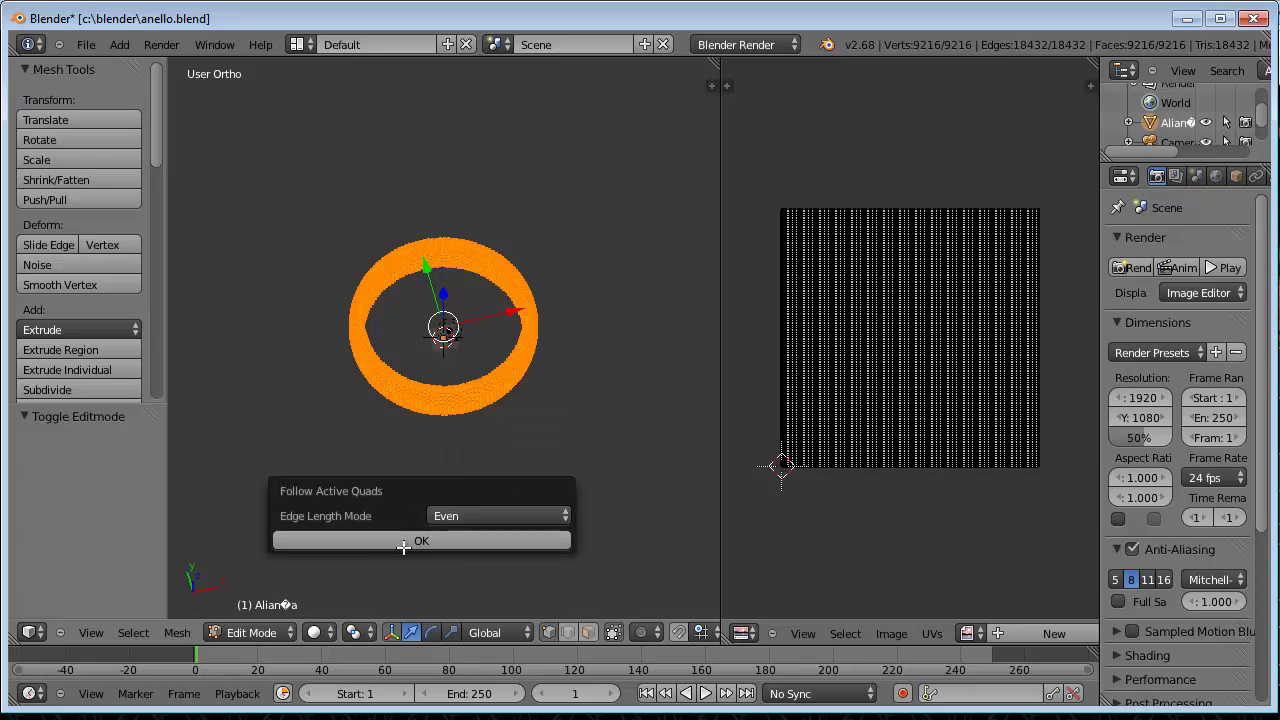
# Step: Unwrap the ring with Follow Active Quads (Even edge length), then select all UVs and start moving them
pyautogui.click(412, 540)
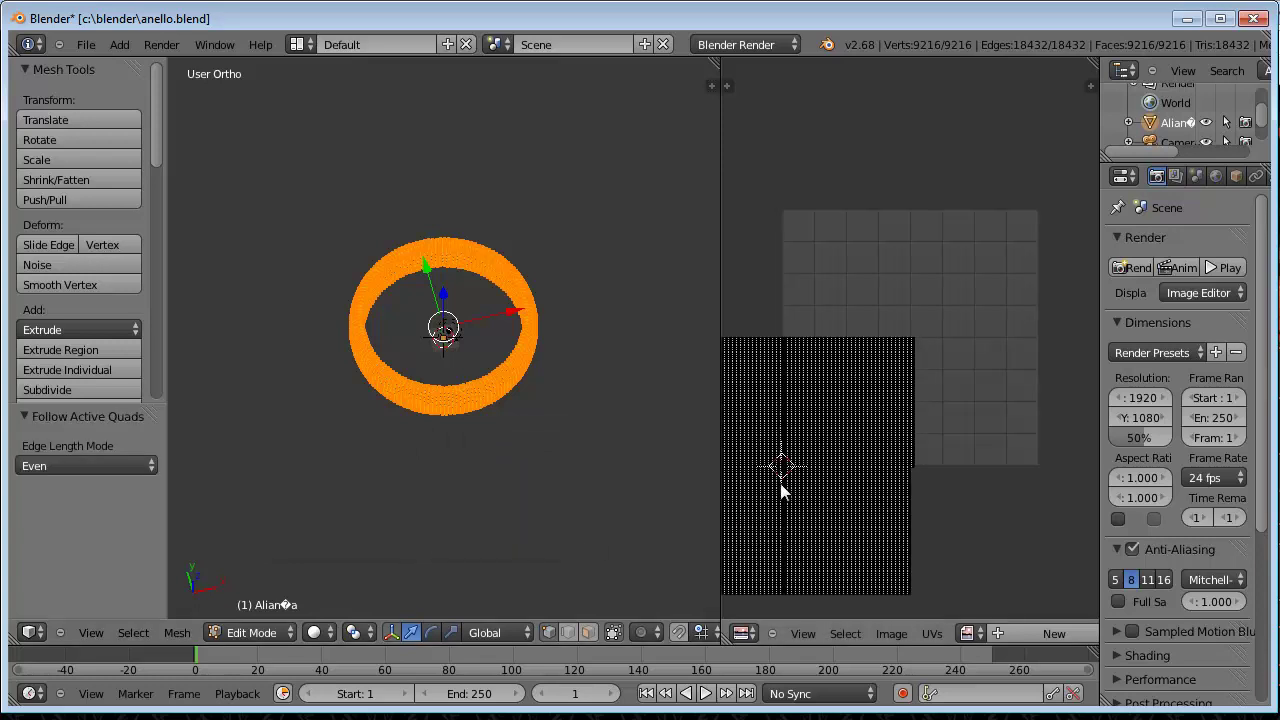
pyautogui.scroll(-1, 780, 486)
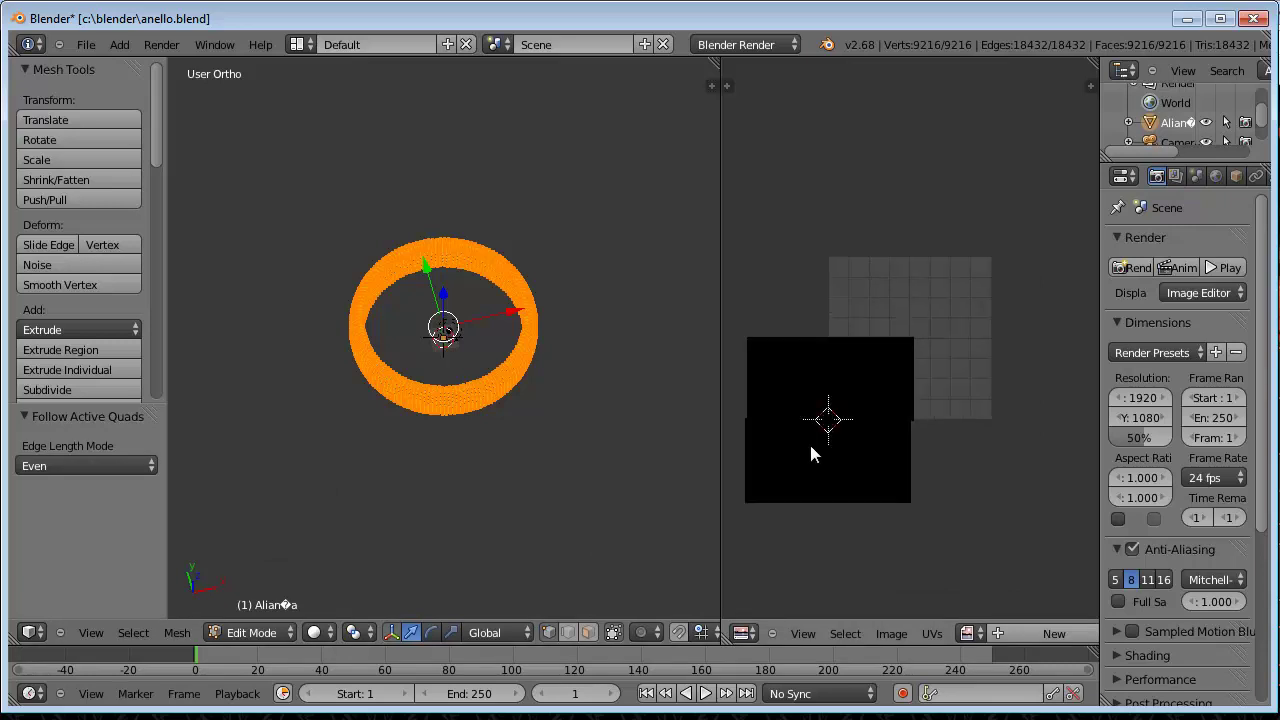
pyautogui.scroll(1, 809, 441)
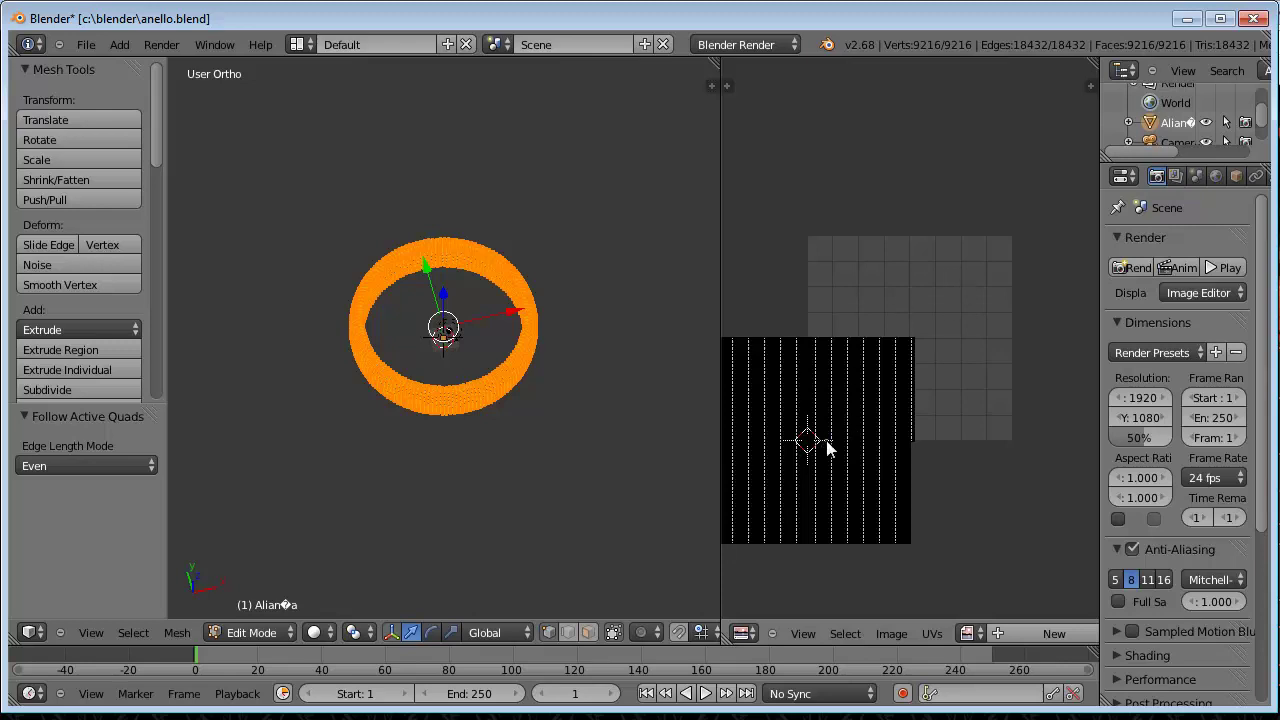
pyautogui.press('a')
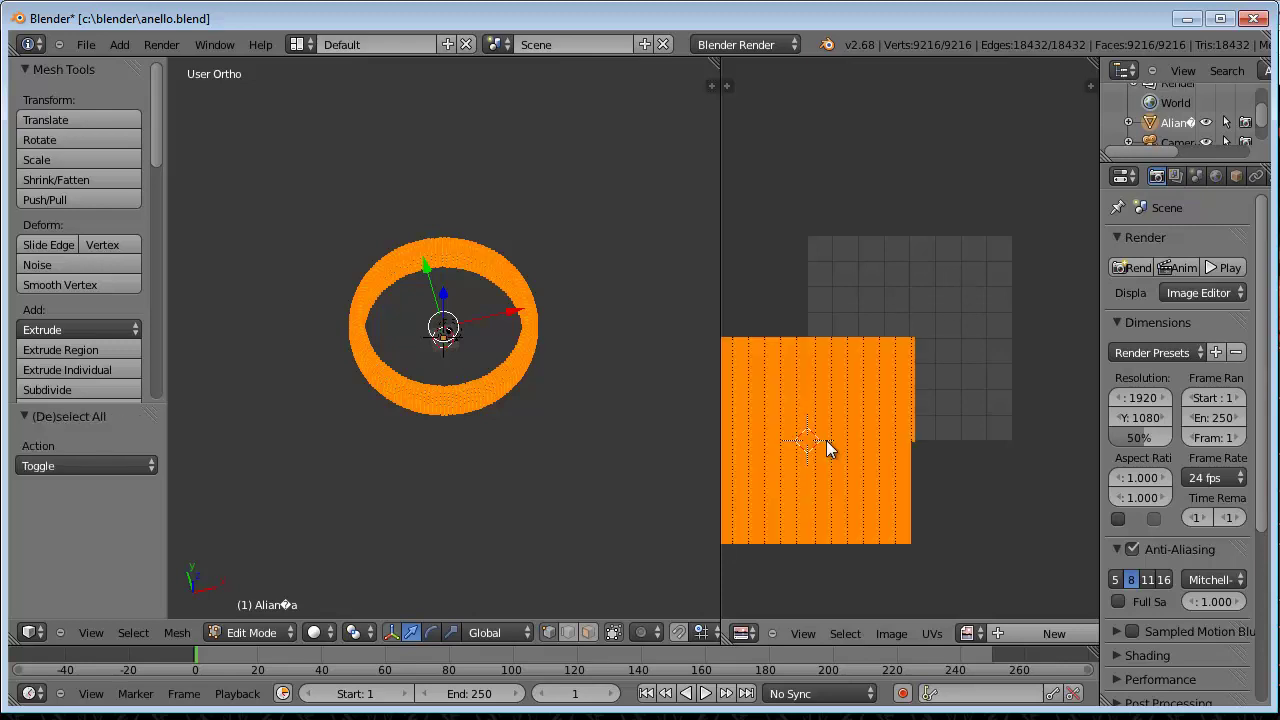
pyautogui.press('g')
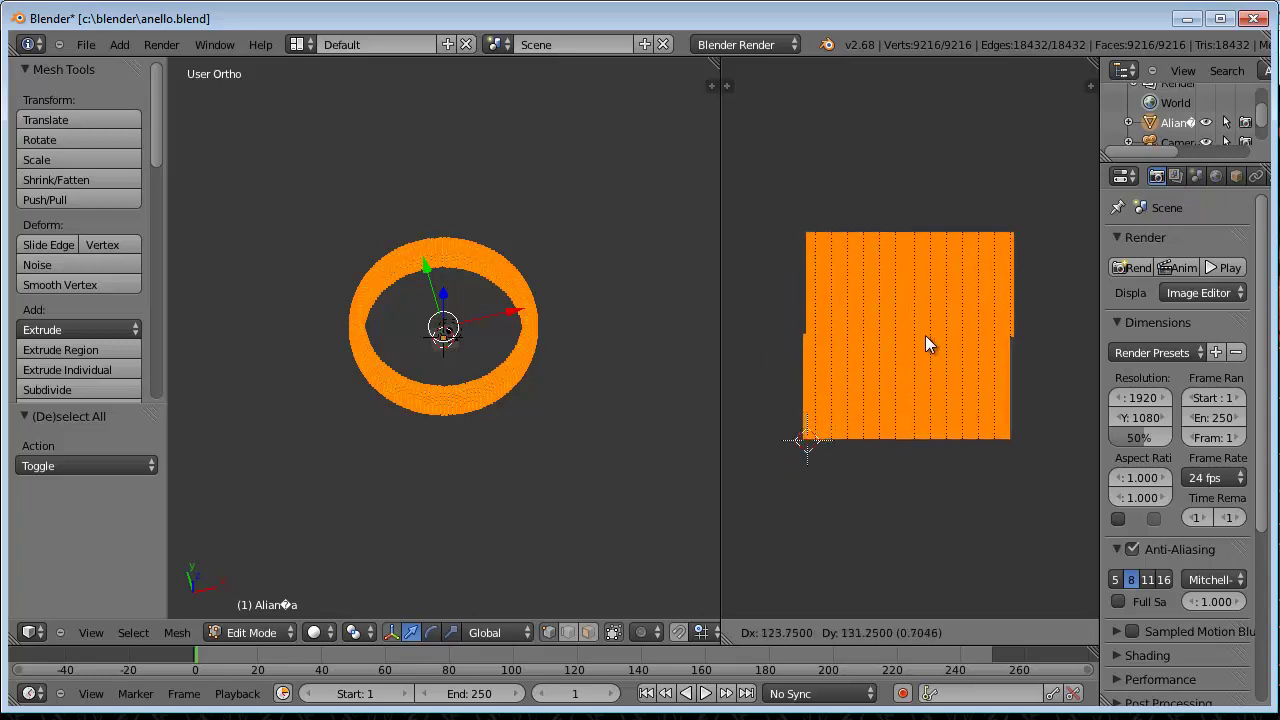
# Step: Drop the UVs over the image, enable Constrain to Image Bounds, and nudge the layout to the image origin
pyautogui.click(925, 335)
pyautogui.click(932, 633)
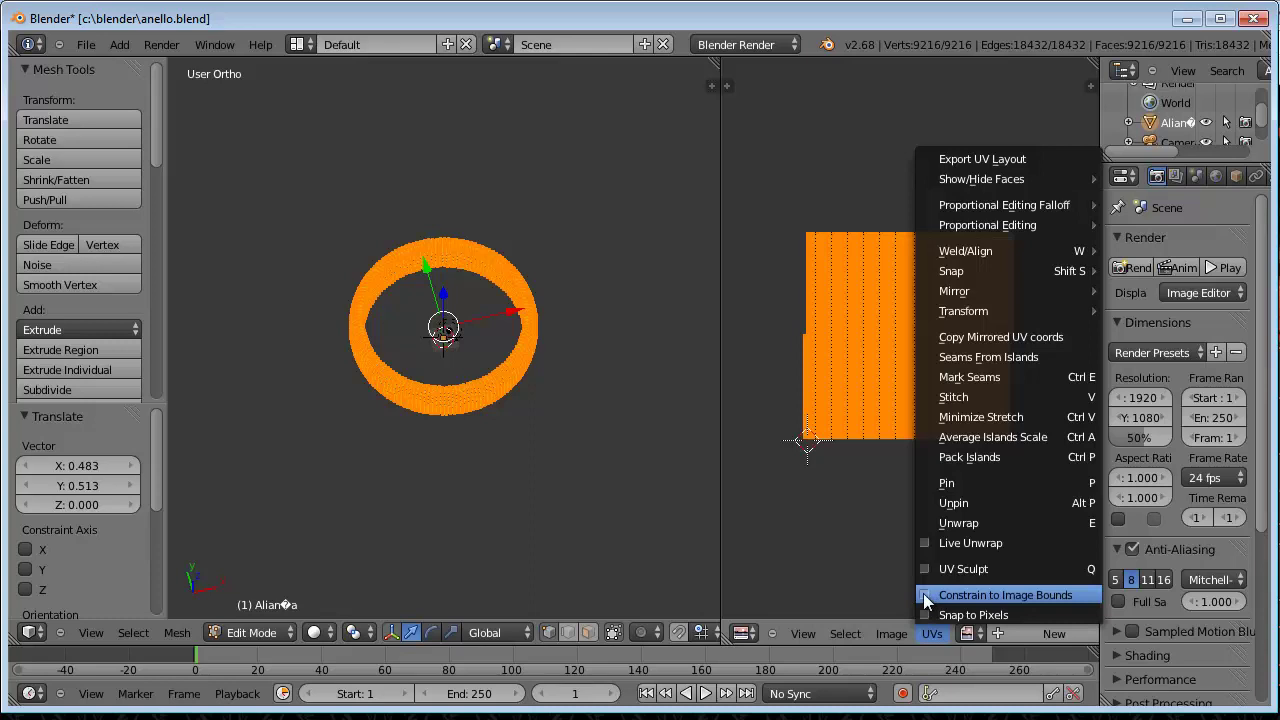
pyautogui.click(926, 596)
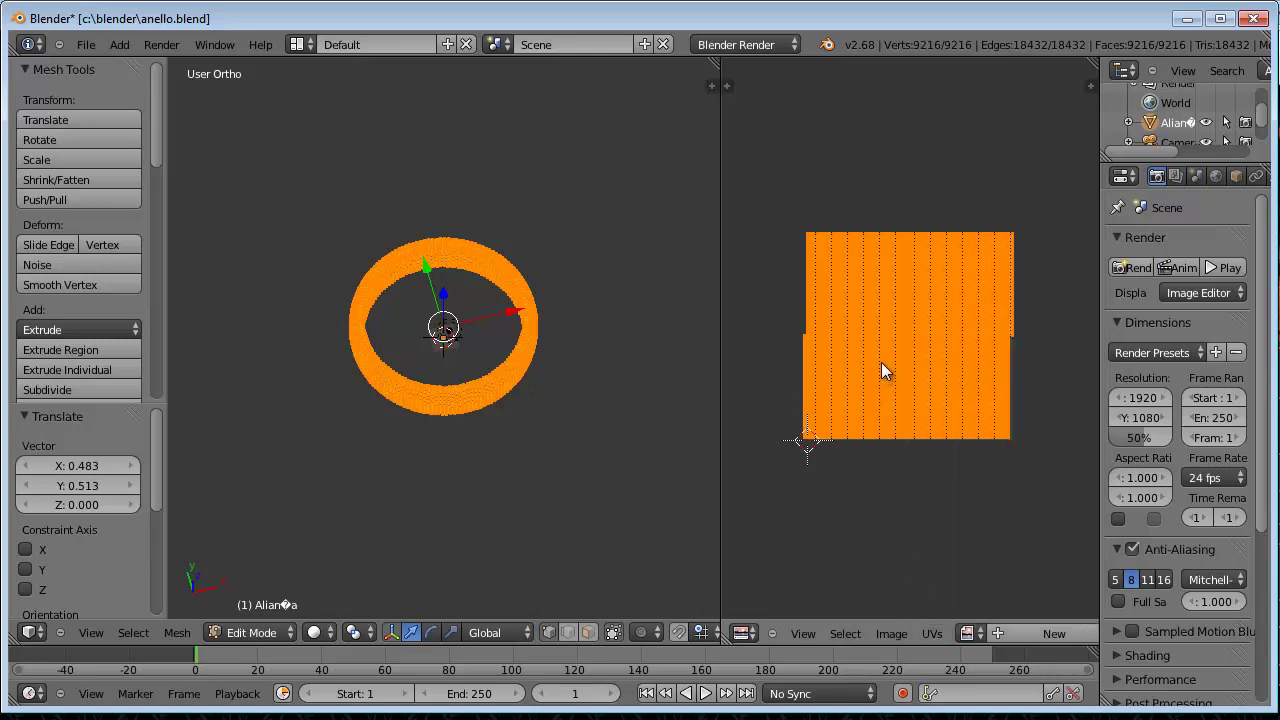
pyautogui.press('g')
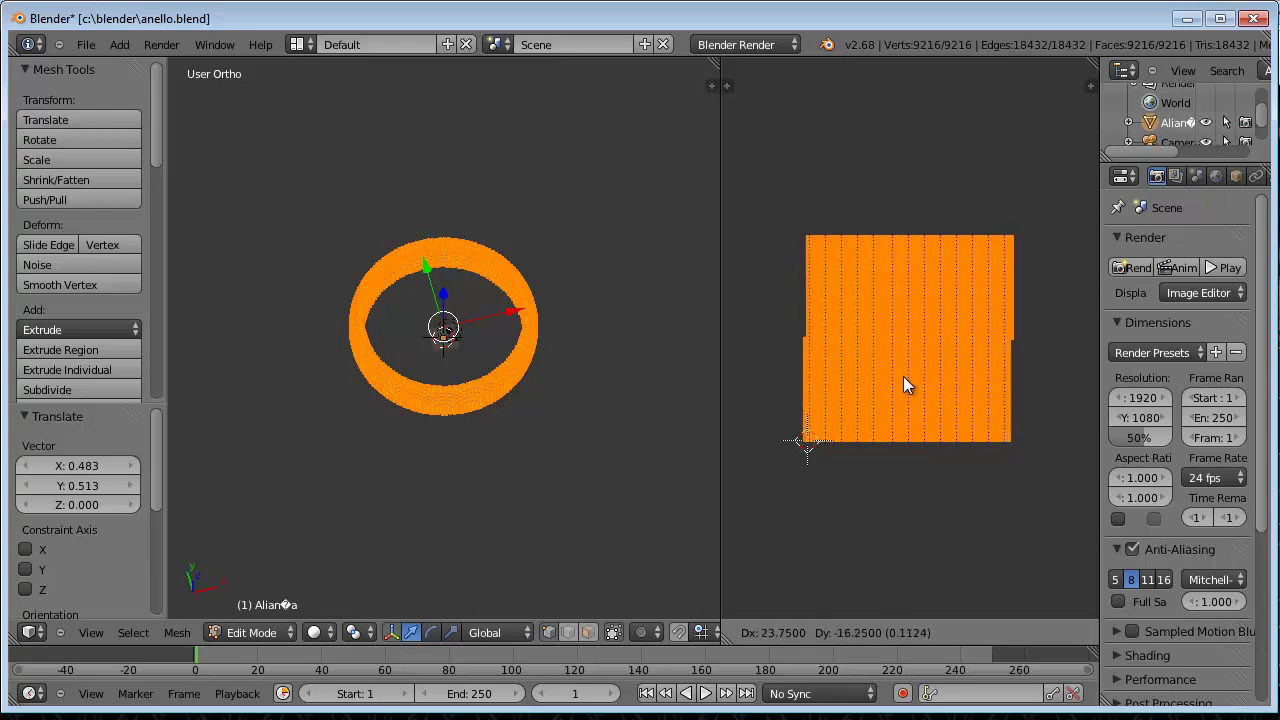
pyautogui.click(899, 379)
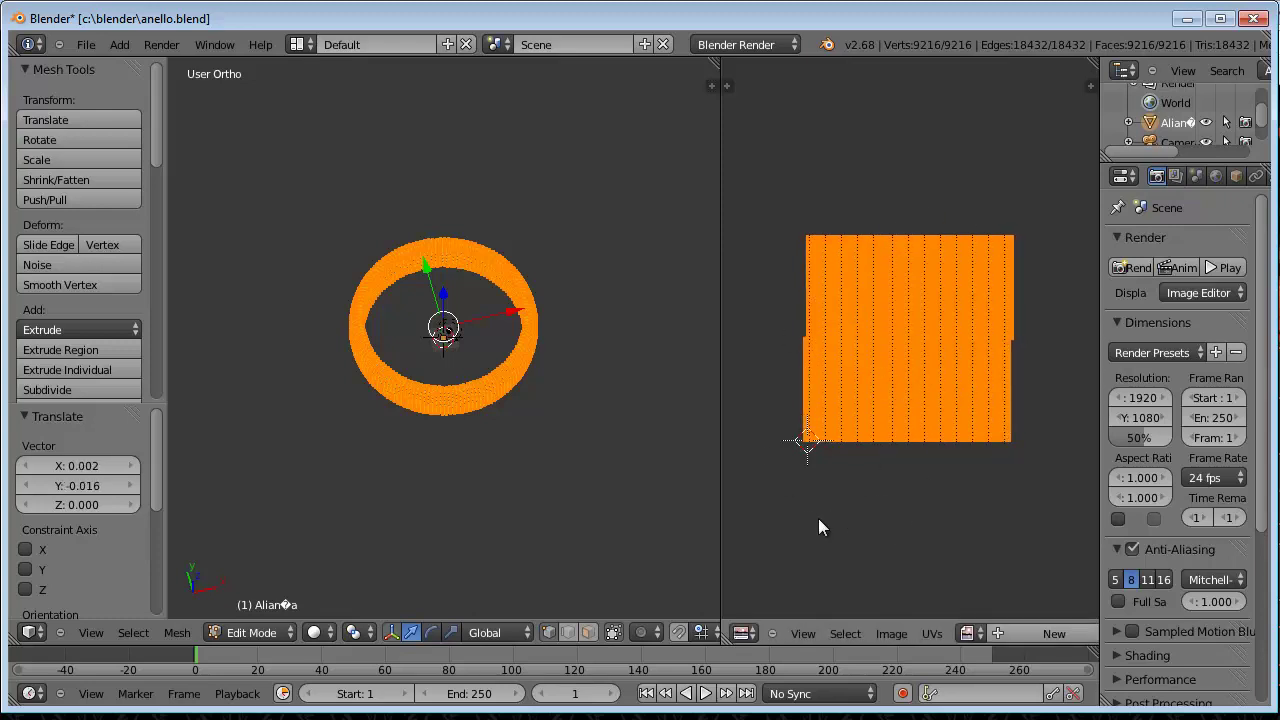
# Step: Load the gold texture JPG beneath the ring's UV layout via Image > Open Image
pyautogui.click(888, 635)
pyautogui.click(893, 598)
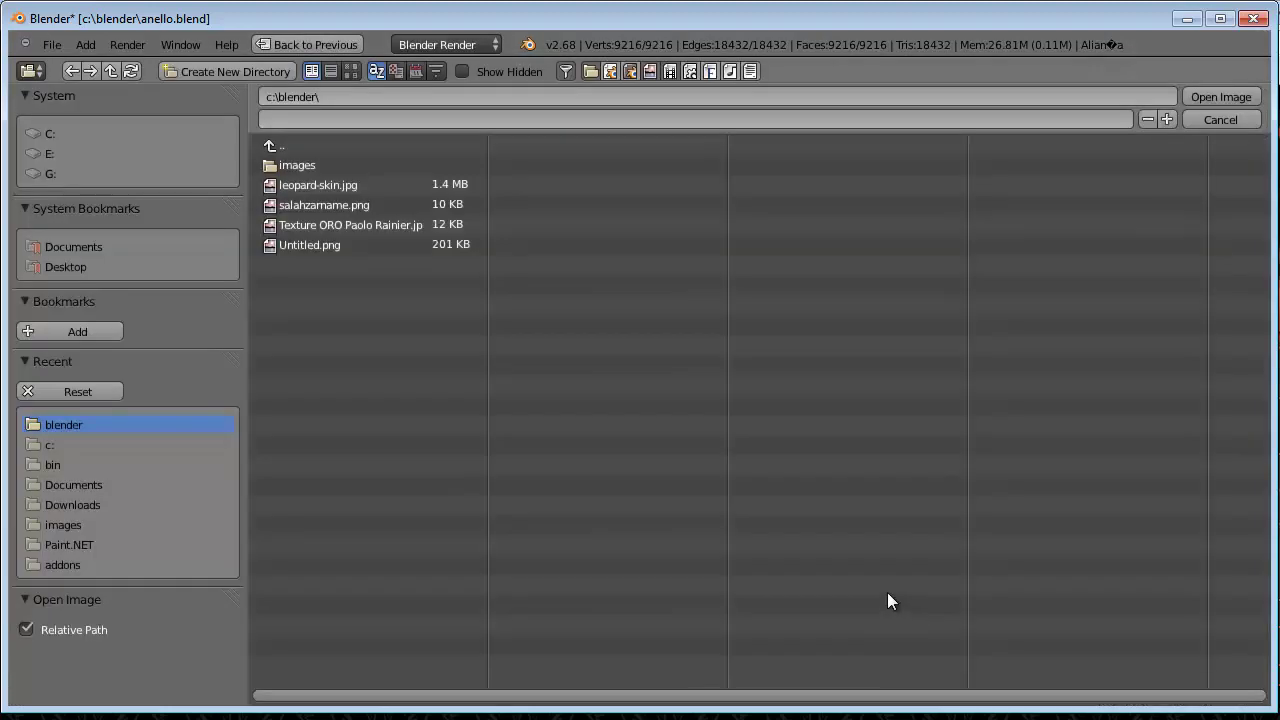
pyautogui.click(322, 220)
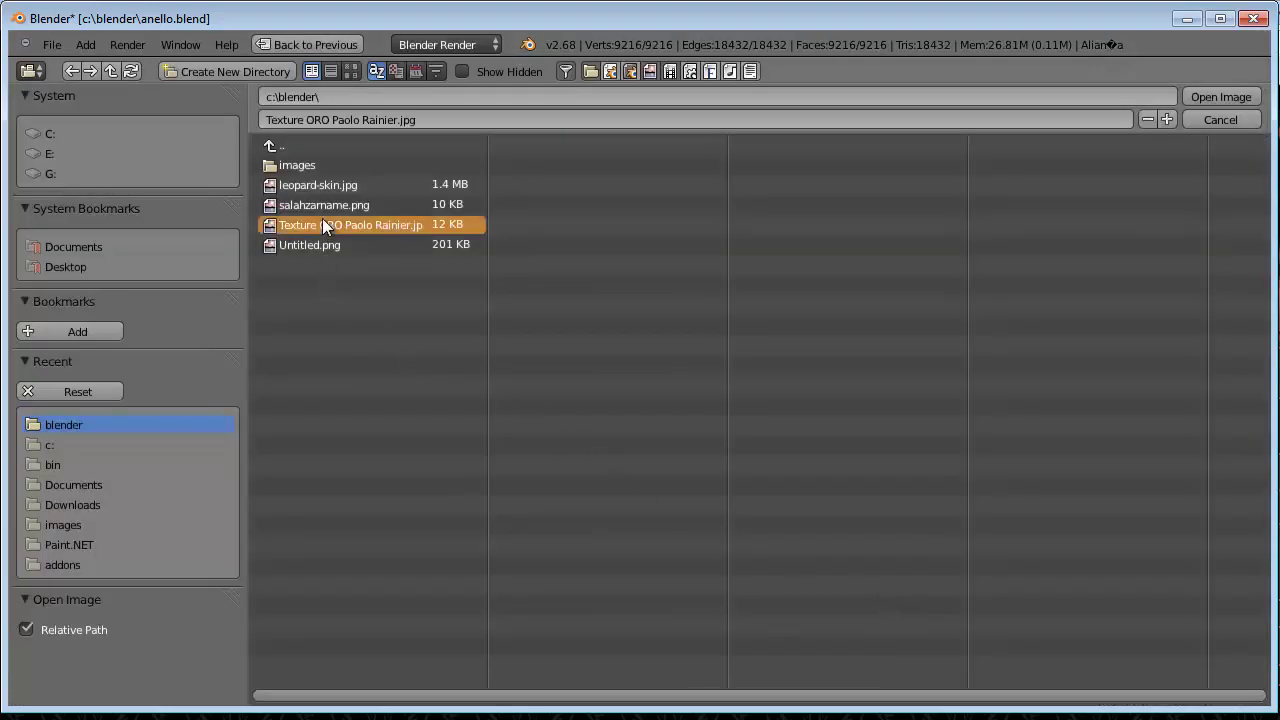
pyautogui.doubleClick(316, 224)
pyautogui.scroll(-2, 766, 413)
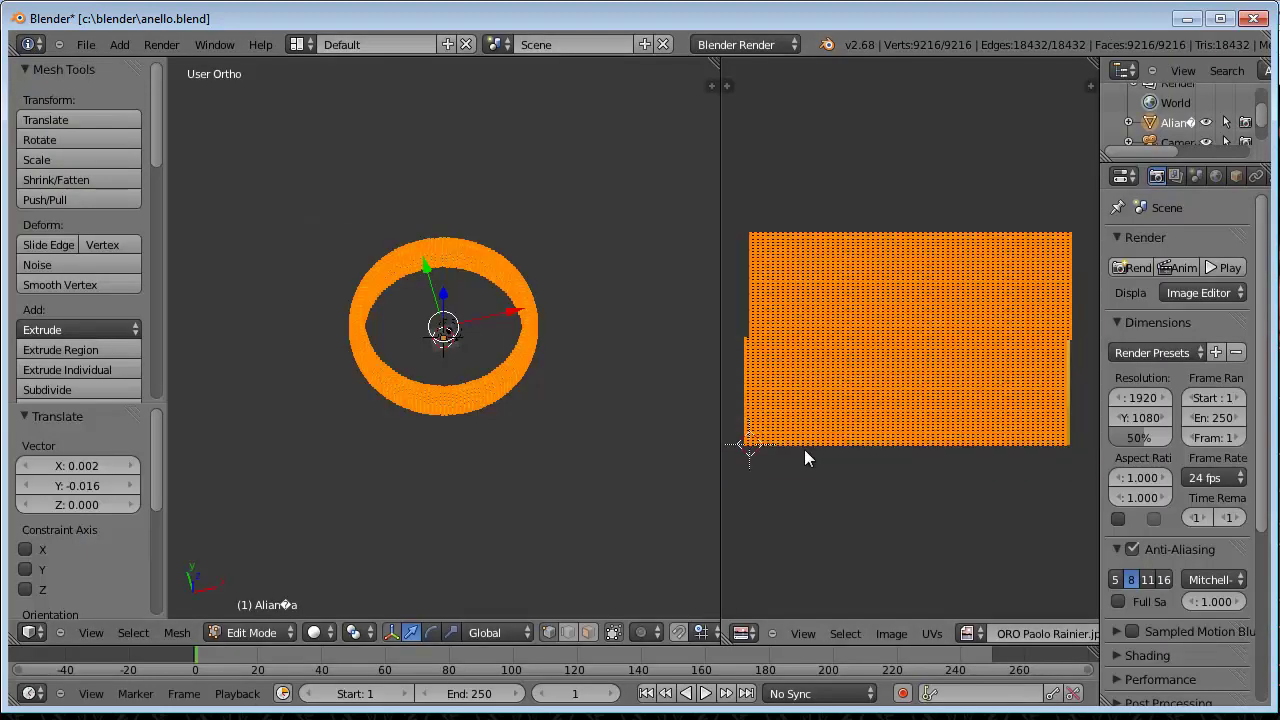
pyautogui.scroll(-1, 804, 449)
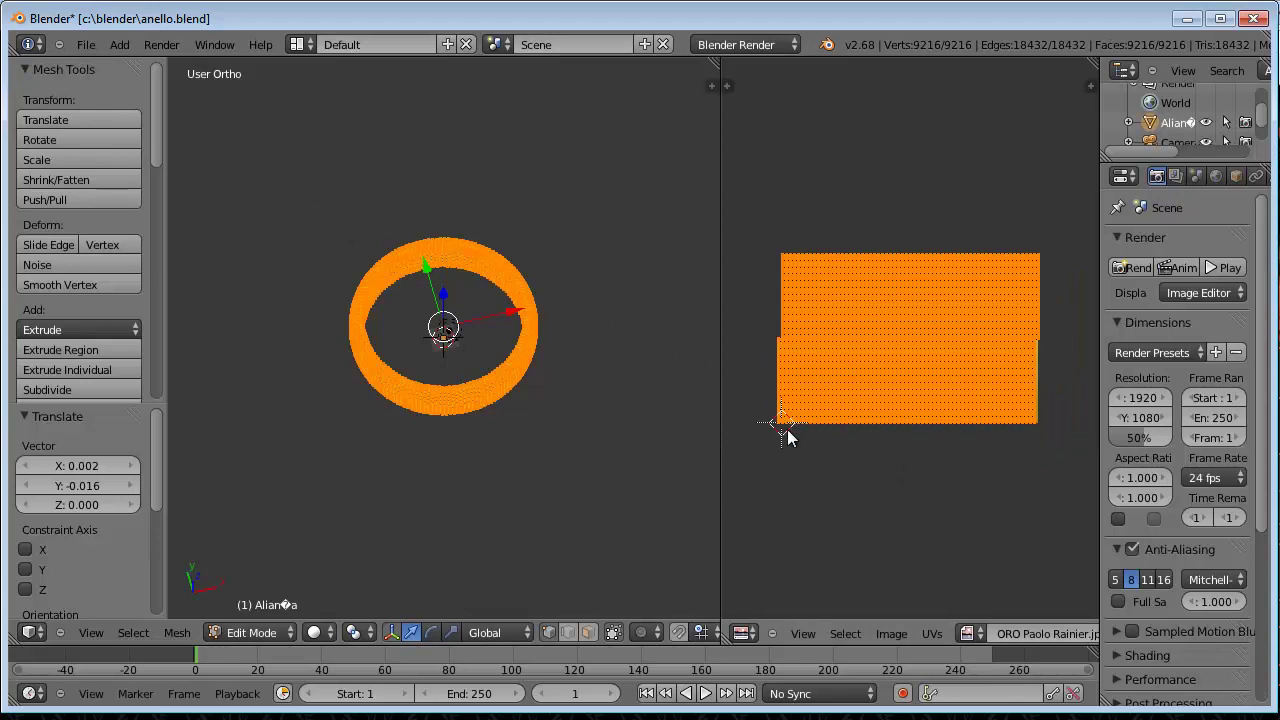
# Step: Toggle selection with A until the whole ring mesh is deselected
pyautogui.press('a')
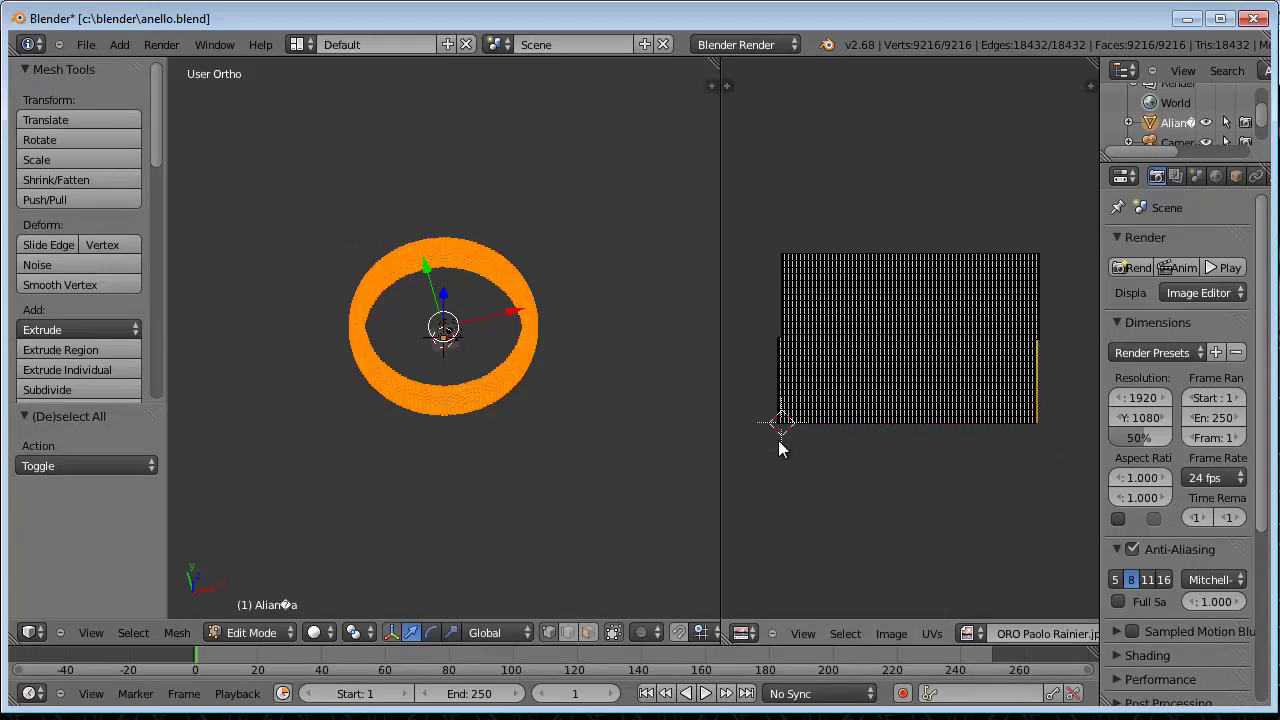
pyautogui.press('a')
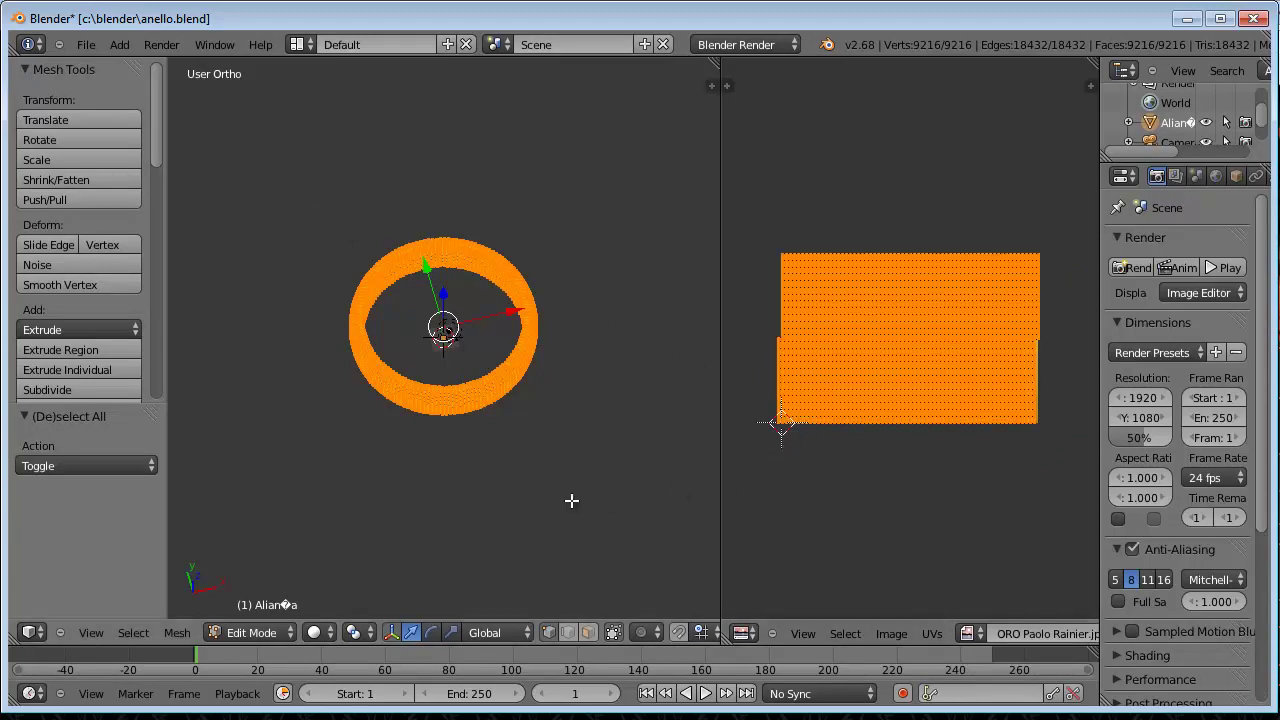
pyautogui.press('a')
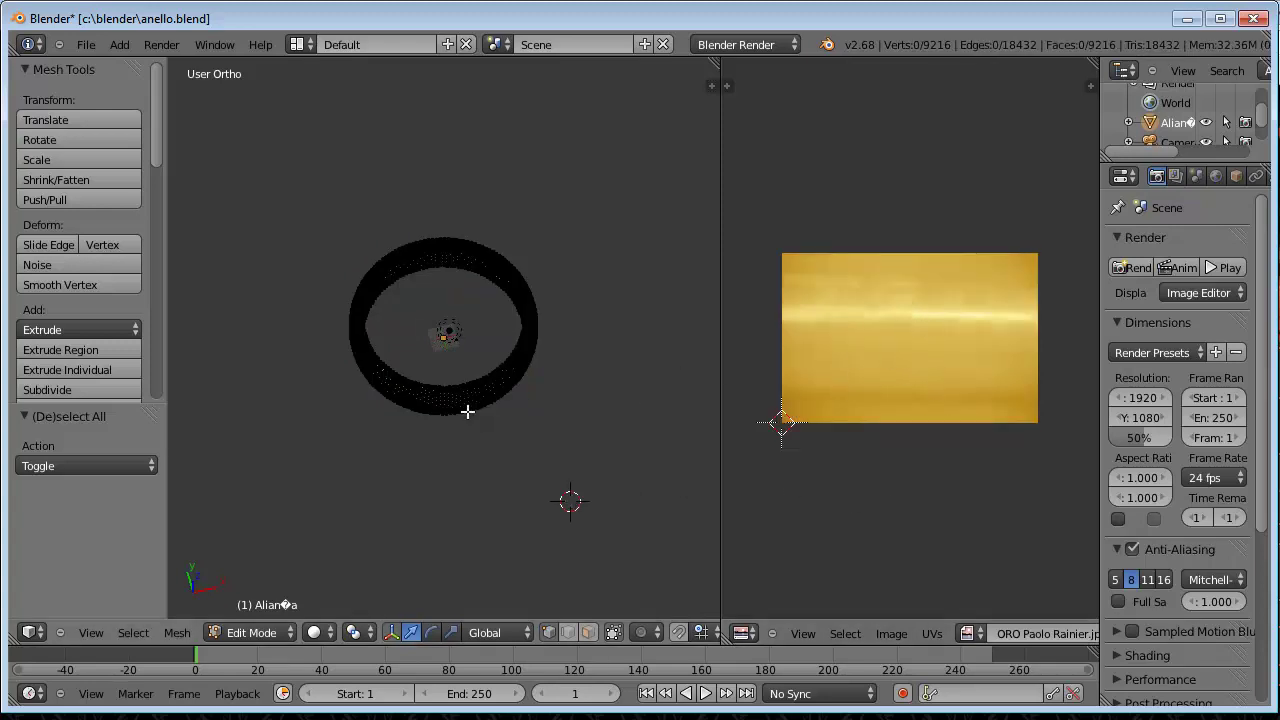
# Step: Set viewport material shading to GLSL and enable Textured Solid in the sidebar's display settings
pyautogui.moveTo(466, 410)
pyautogui.mouseDown(button='middle')
pyautogui.moveTo(458, 337)
pyautogui.moveTo(471, 391)
pyautogui.mouseUp(button='middle')
pyautogui.scroll(2, 471, 391)
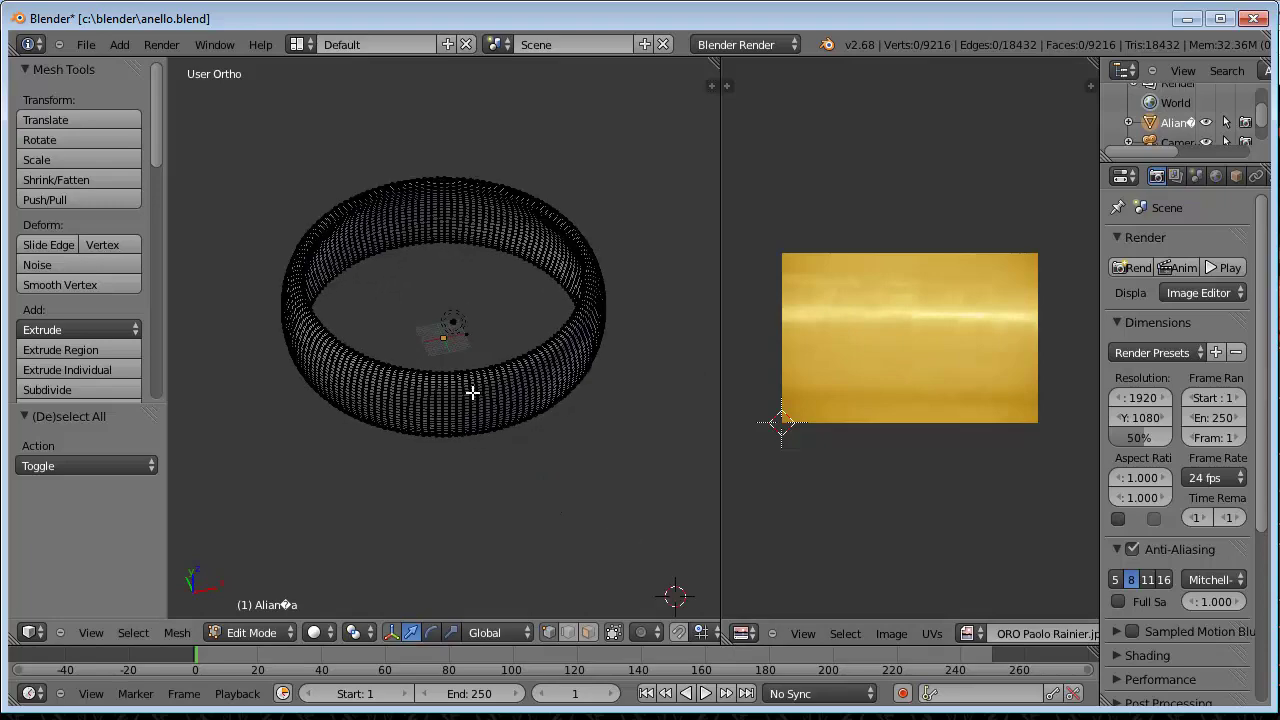
pyautogui.scroll(2, 471, 391)
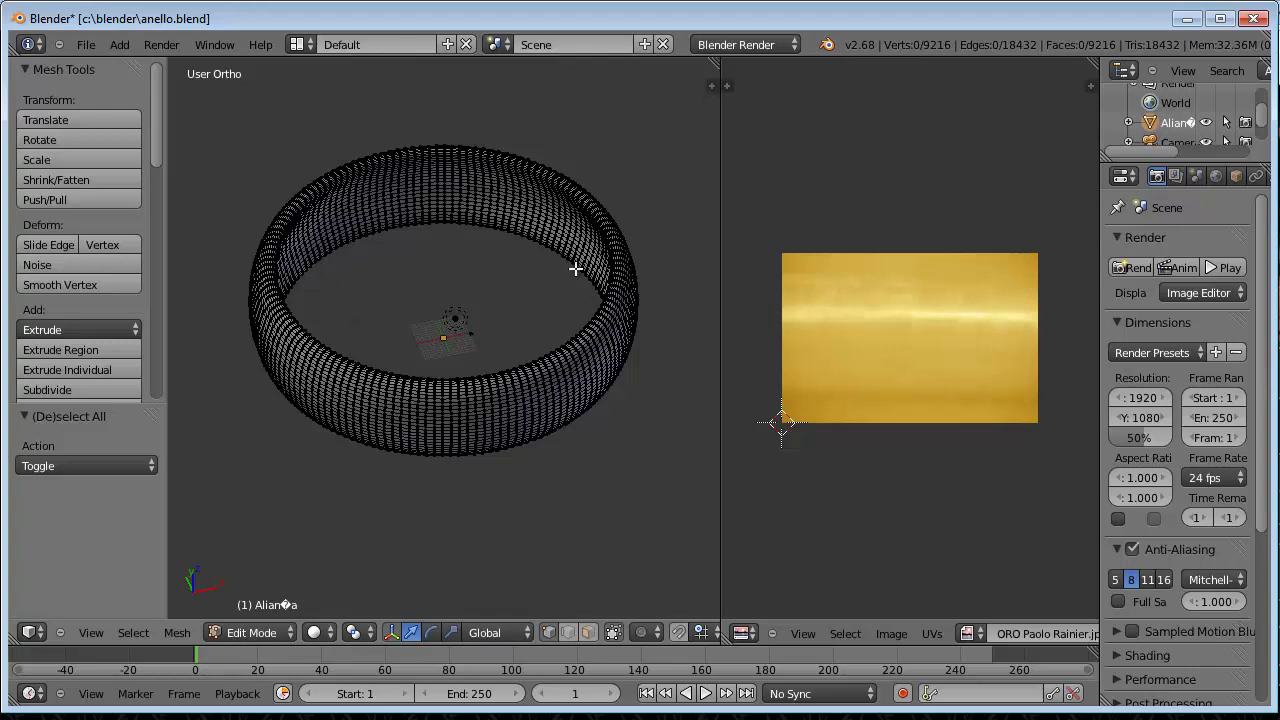
pyautogui.click(712, 85)
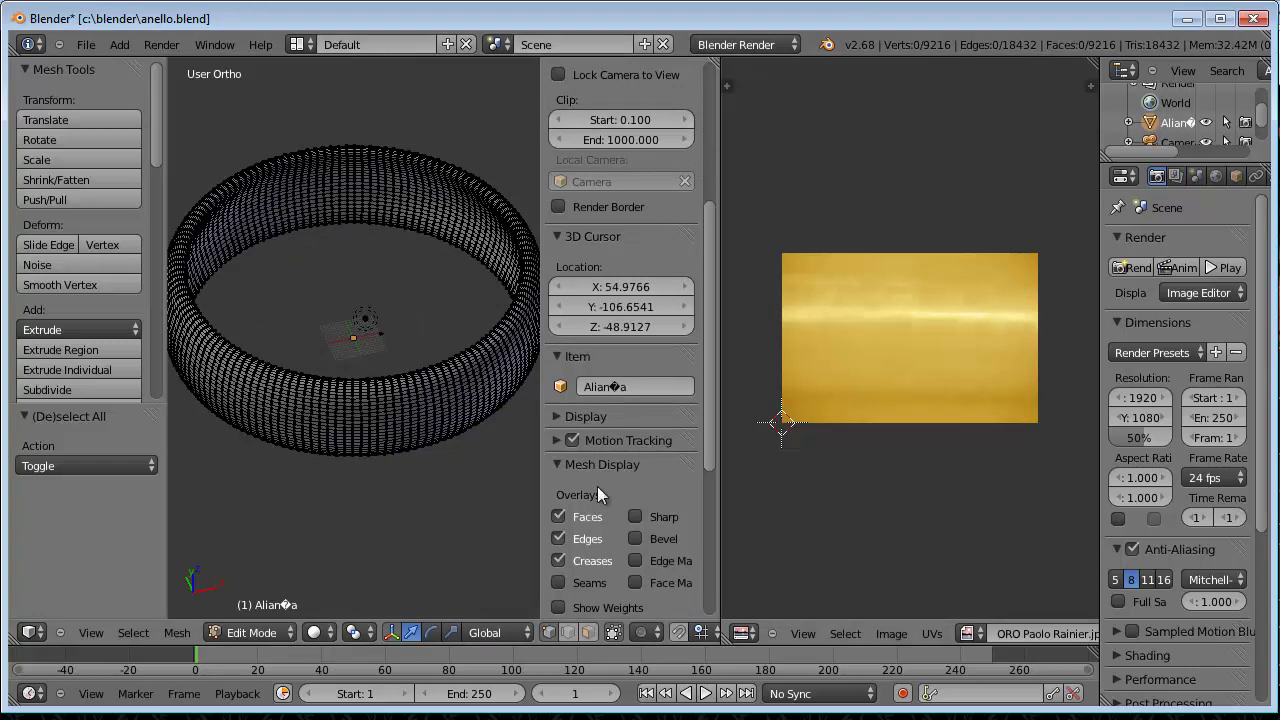
pyautogui.moveTo(705, 405); pyautogui.dragTo(729, 503)
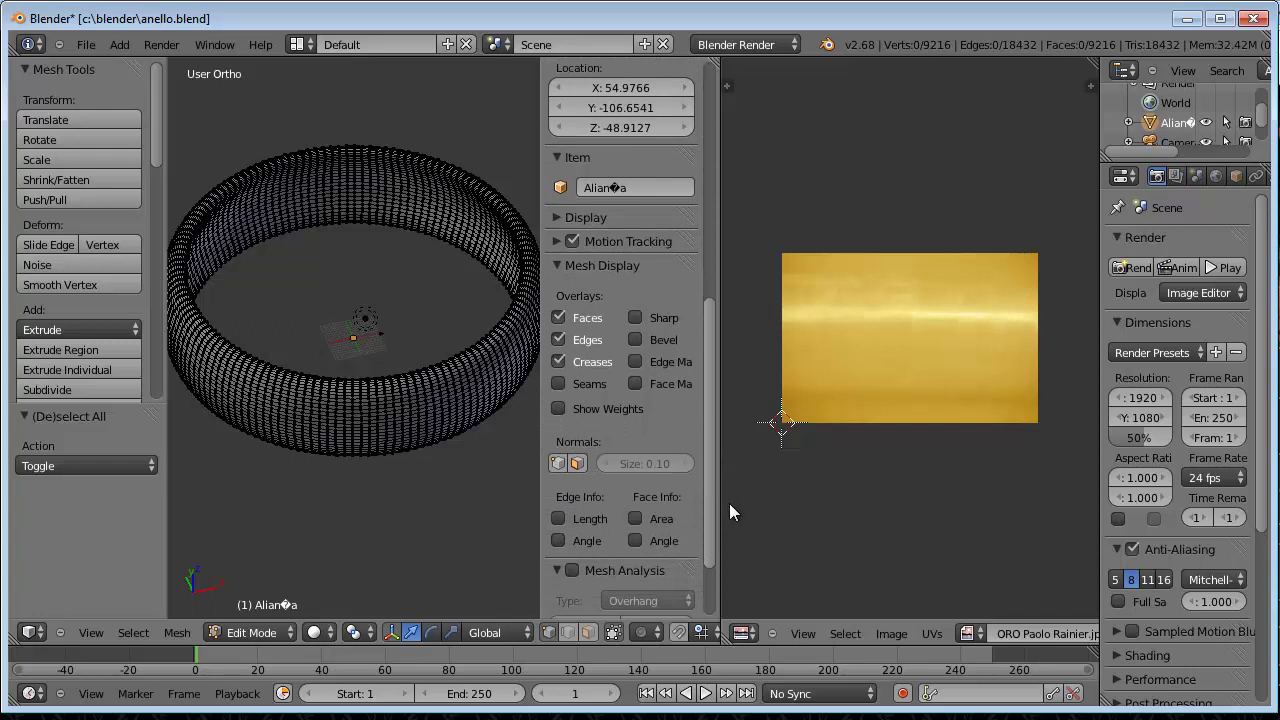
pyautogui.click(557, 222)
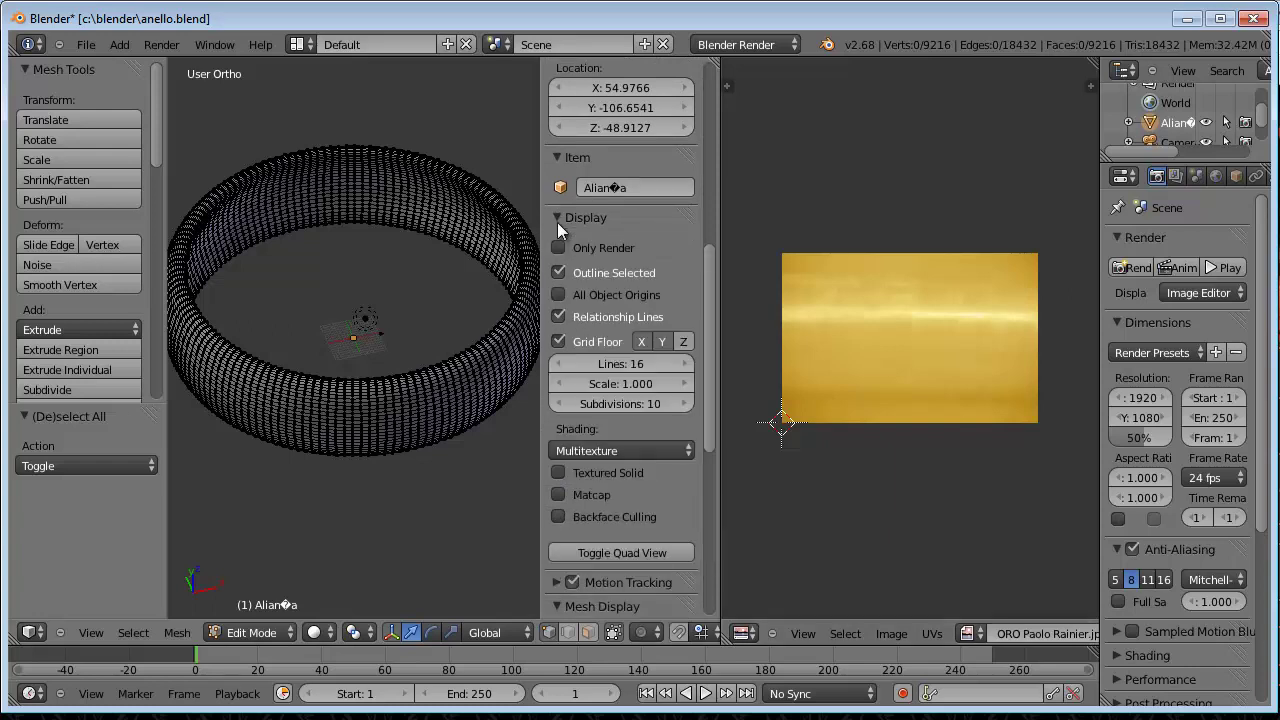
pyautogui.click(594, 451)
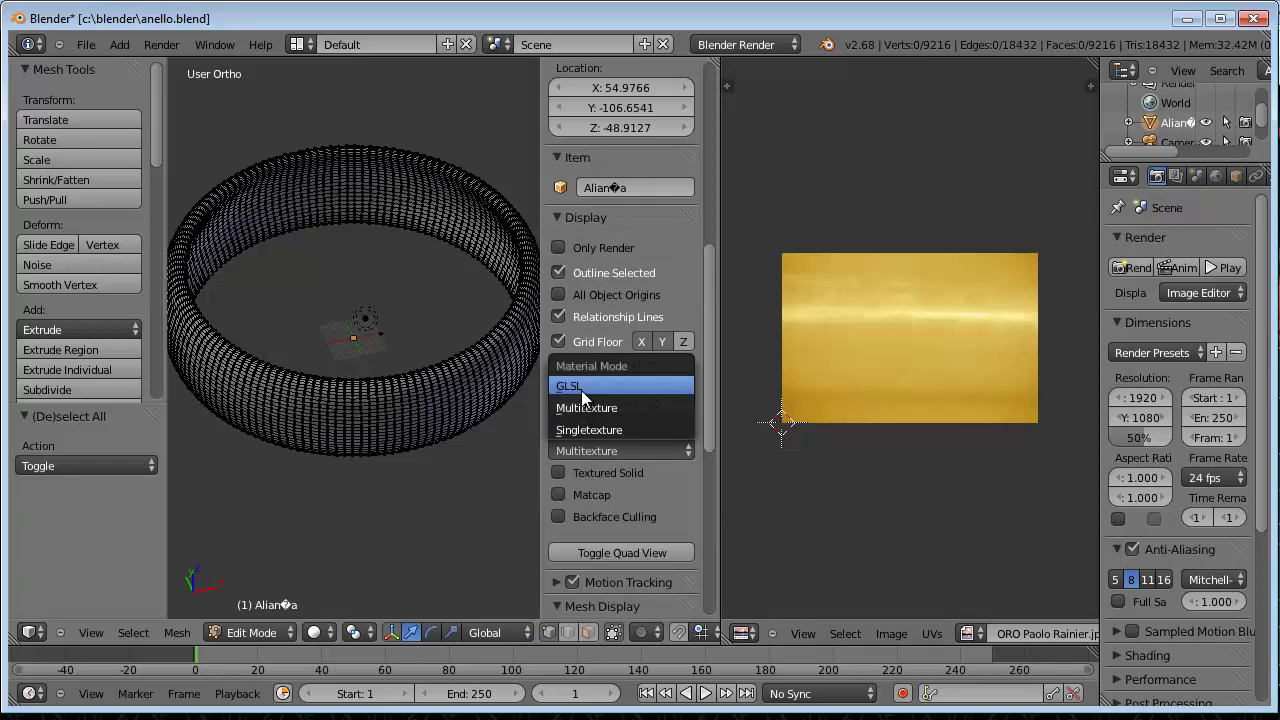
pyautogui.click(581, 388)
pyautogui.click(557, 476)
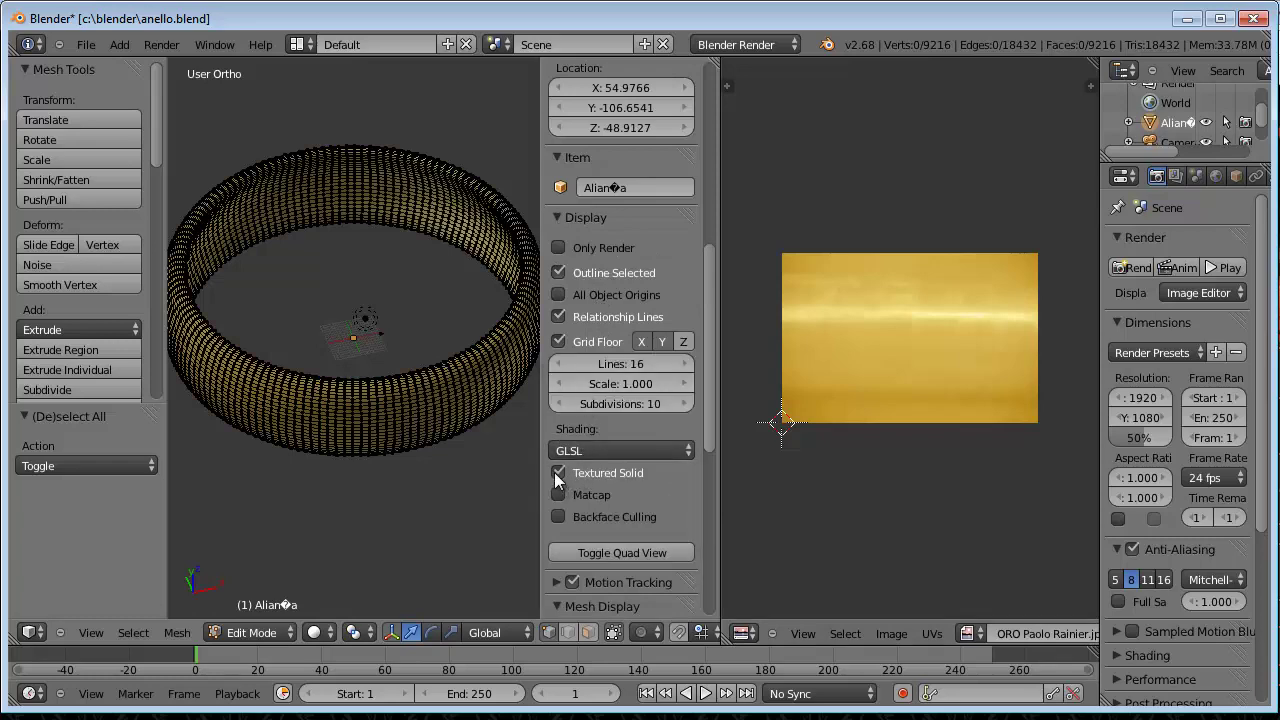
# Step: Orbit around the gold-textured ring to inspect it, then return to Object Mode
pyautogui.moveTo(424, 378)
pyautogui.mouseDown(button='middle')
pyautogui.moveTo(428, 309)
pyautogui.moveTo(428, 391)
pyautogui.moveTo(371, 508)
pyautogui.mouseUp(button='middle')
pyautogui.moveTo(369, 352); pyautogui.dragTo(462, 419, button='middle')
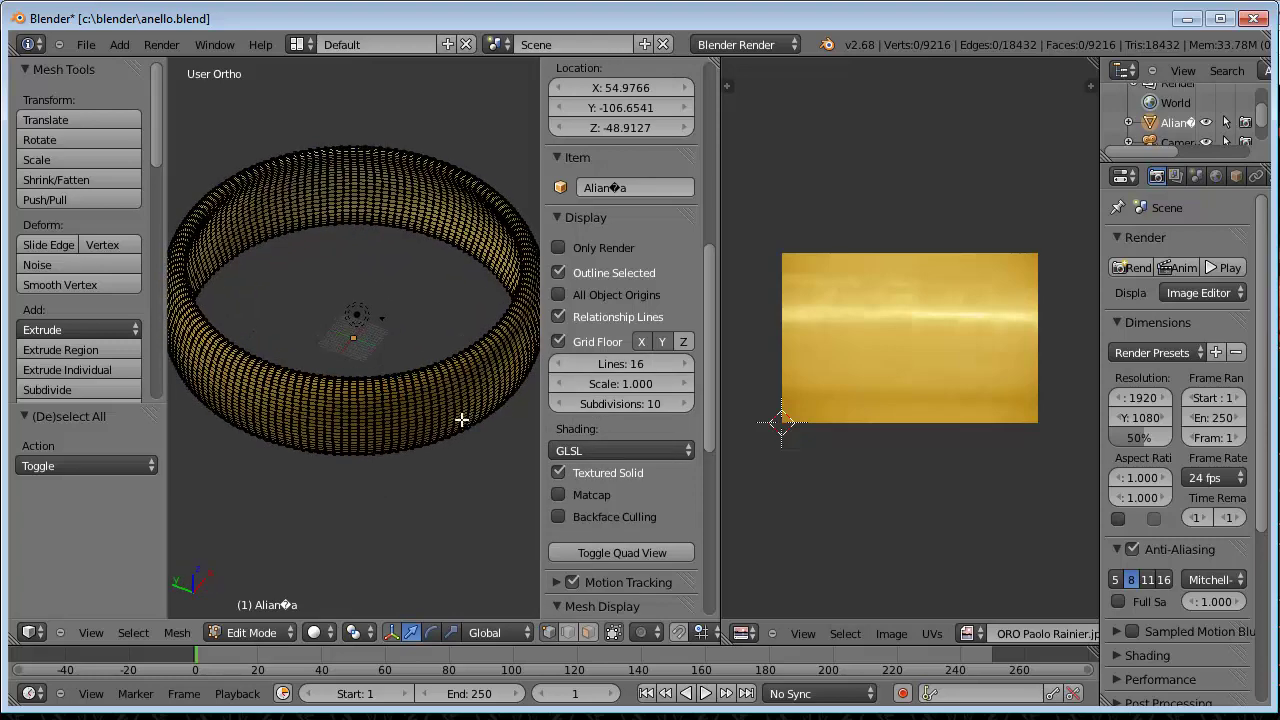
pyautogui.press('Tab')
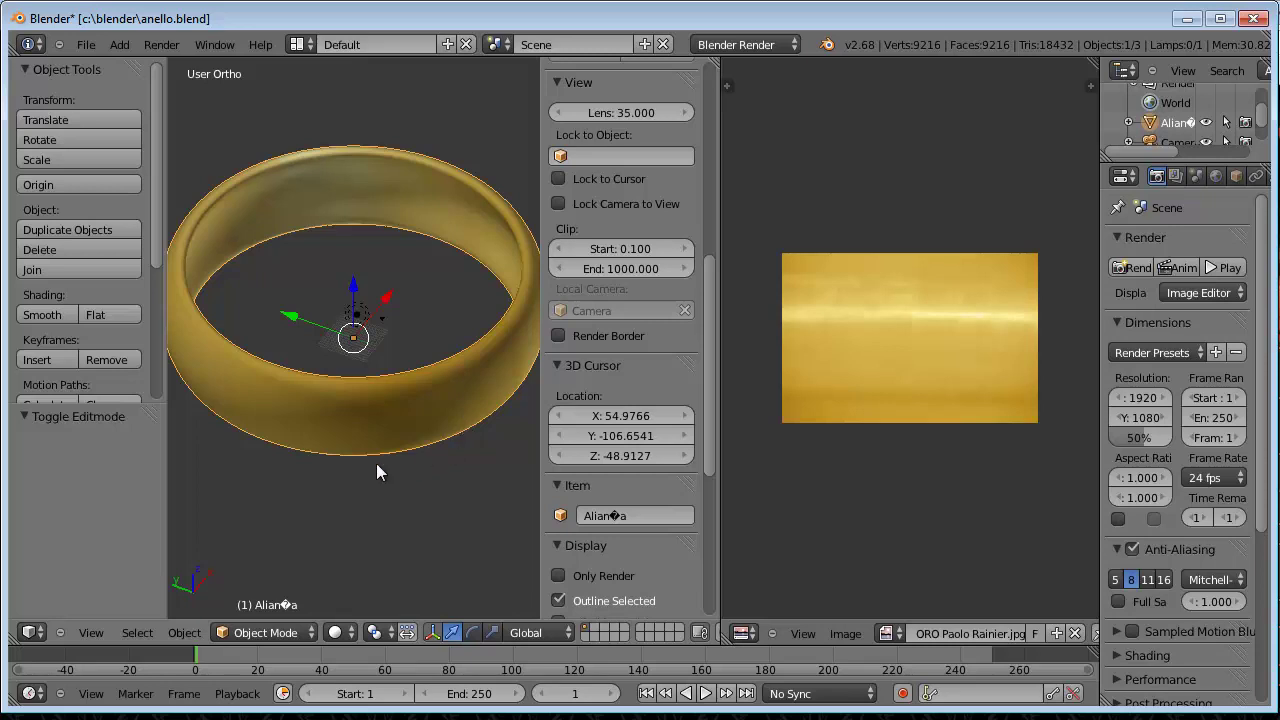
# Step: Drag the right-side divider left to widen the outliner and properties, briefly opening and closing Save As
pyautogui.moveTo(358, 430)
pyautogui.mouseDown(button='middle')
pyautogui.moveTo(336, 168)
pyautogui.moveTo(373, 293)
pyautogui.moveTo(399, 496)
pyautogui.moveTo(385, 316)
pyautogui.moveTo(434, 464)
pyautogui.mouseUp(button='middle')
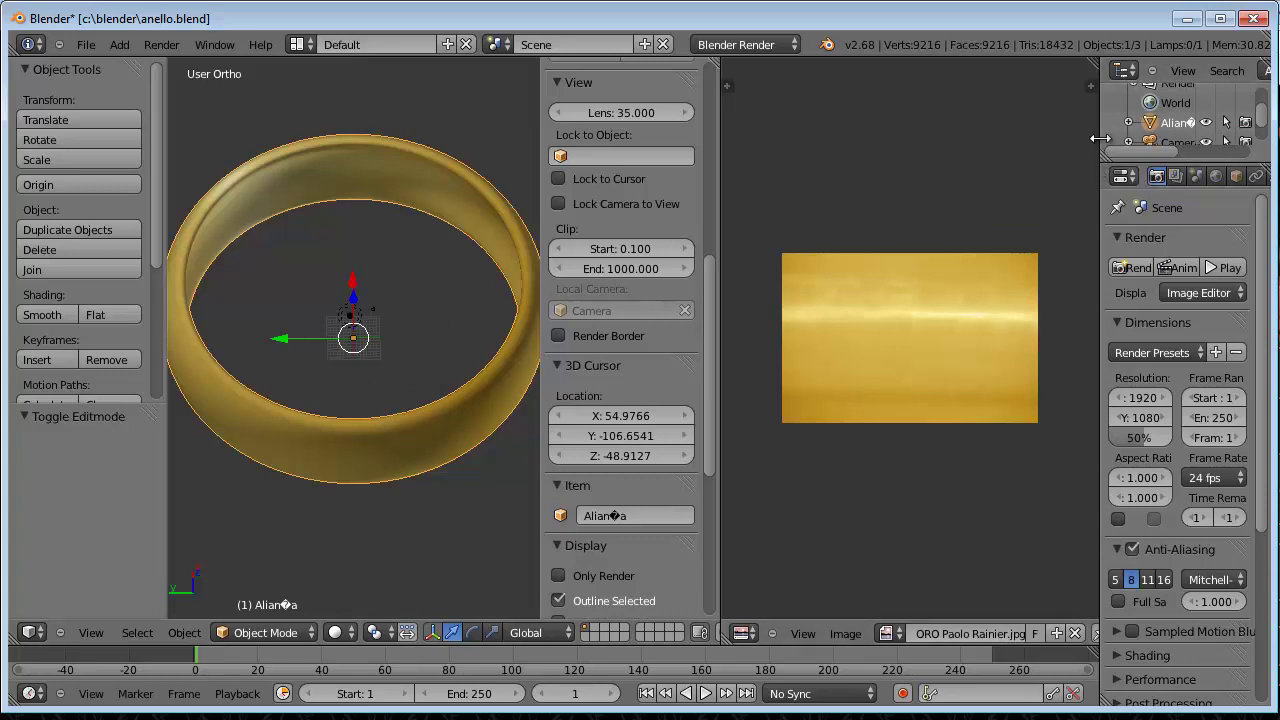
pyautogui.moveTo(1099, 148); pyautogui.dragTo(1036, 148)
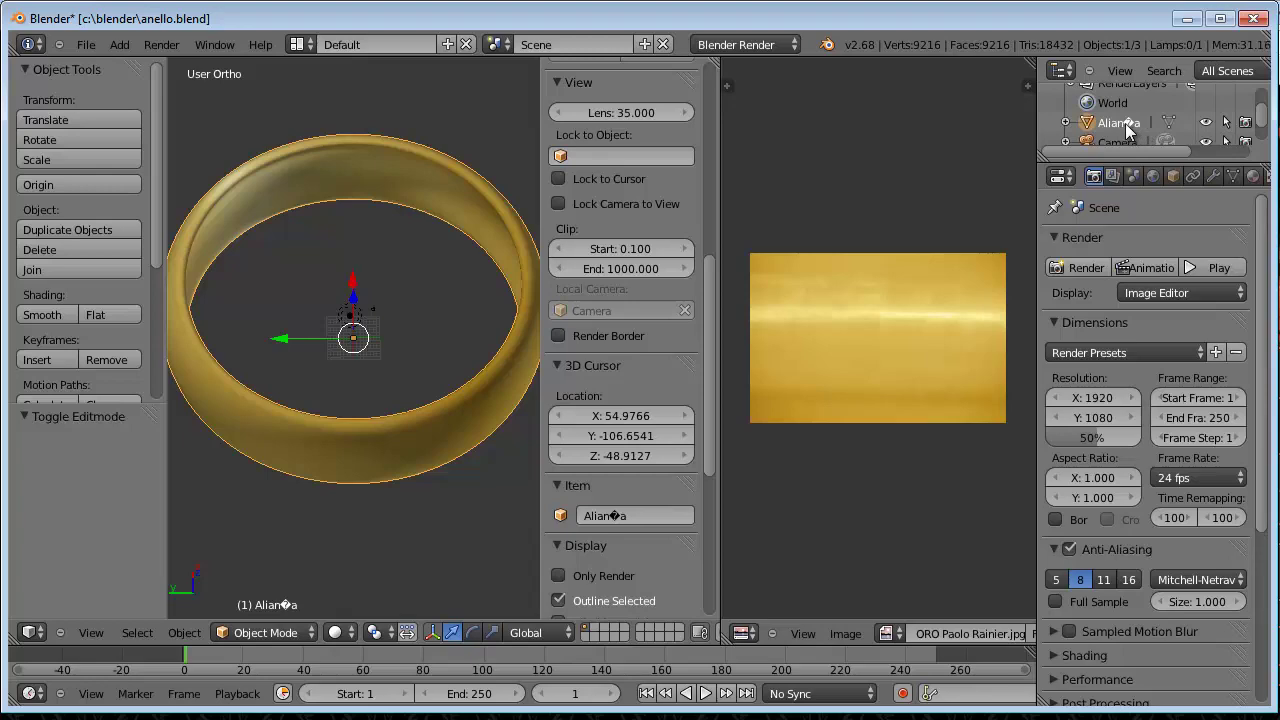
pyautogui.hotkey('ctrl', 'shift', 's')
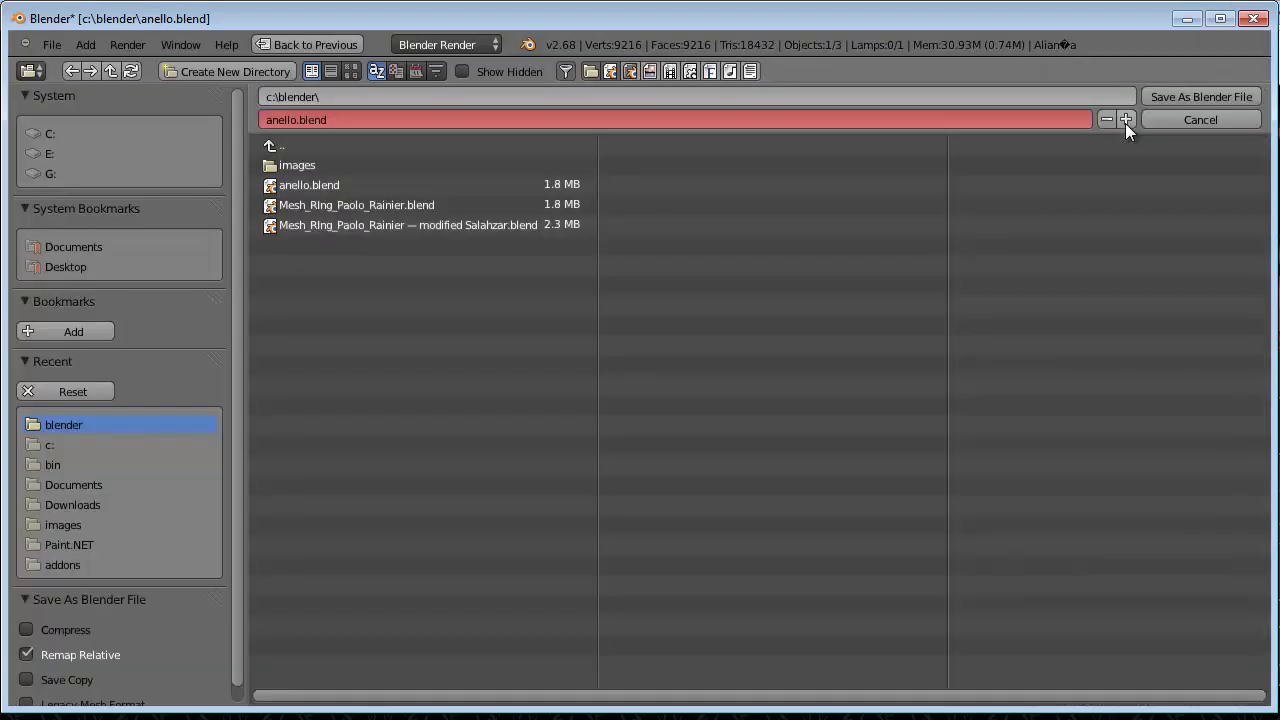
pyautogui.press('Return')
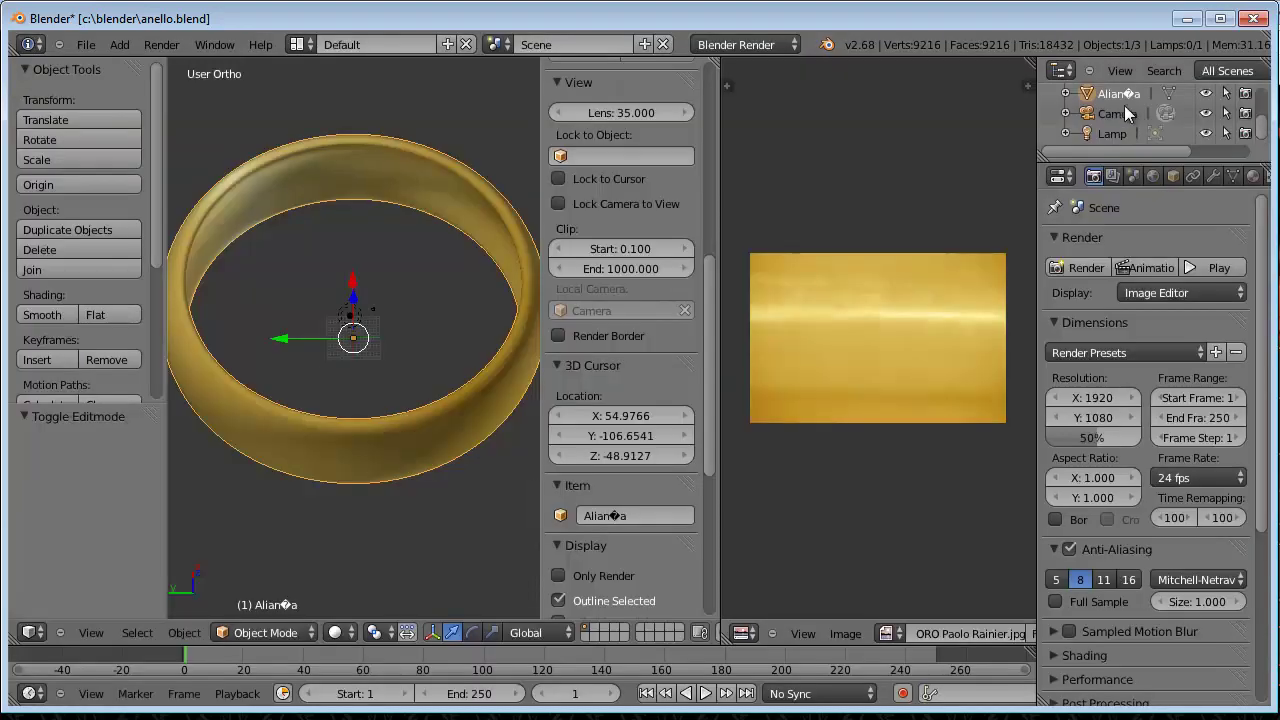
# Step: Rename the ring object to 'anello' through its Outliner context menu
pyautogui.rightClick(1120, 92)
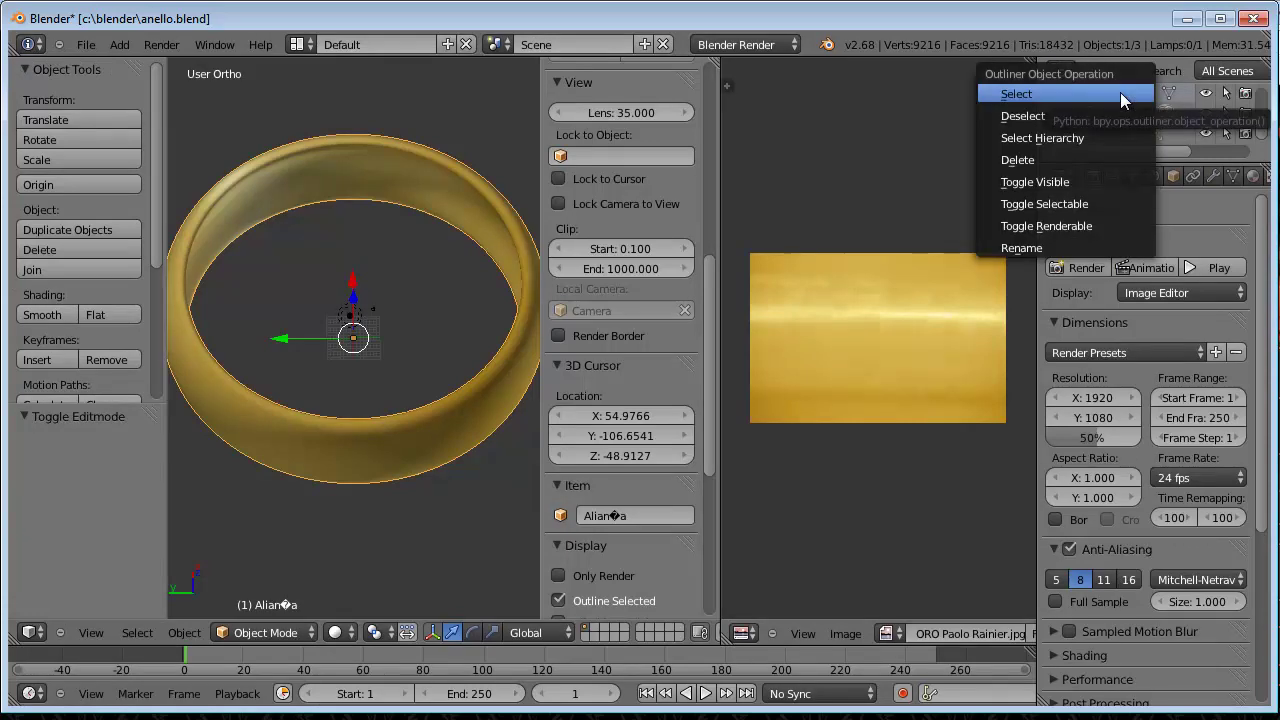
pyautogui.click(1046, 249)
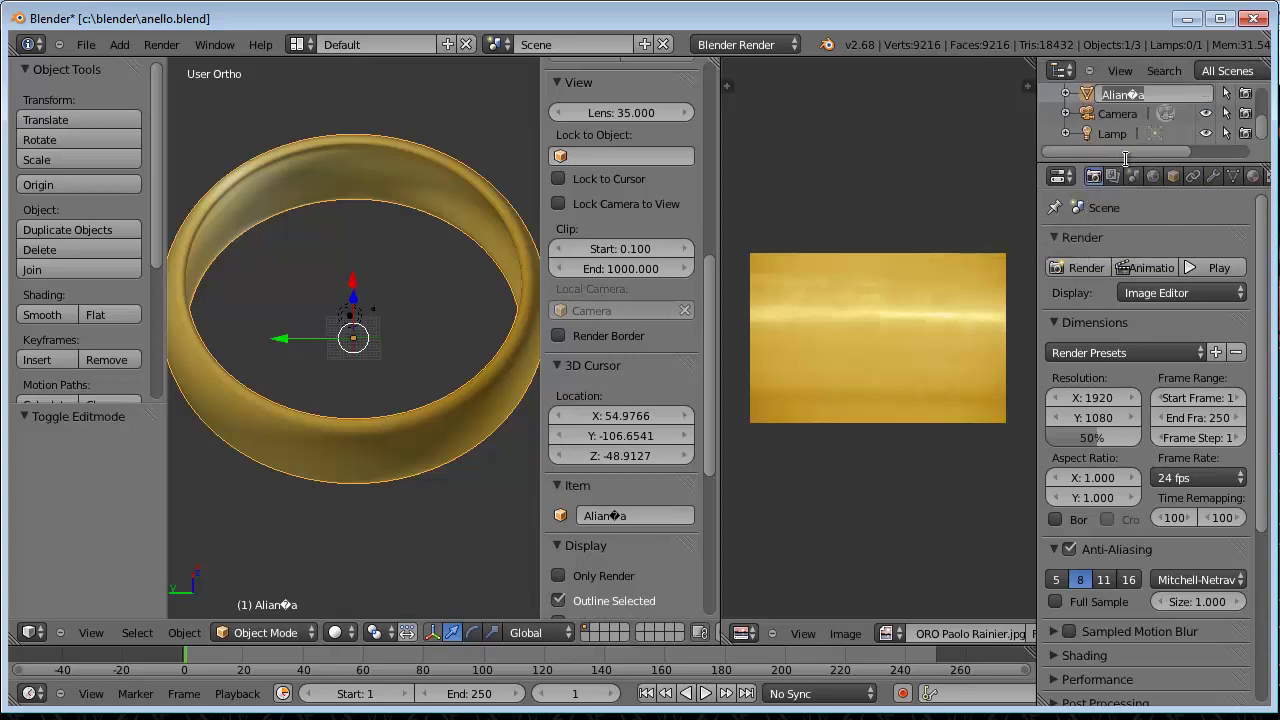
pyautogui.write('anello')
pyautogui.press('Return')
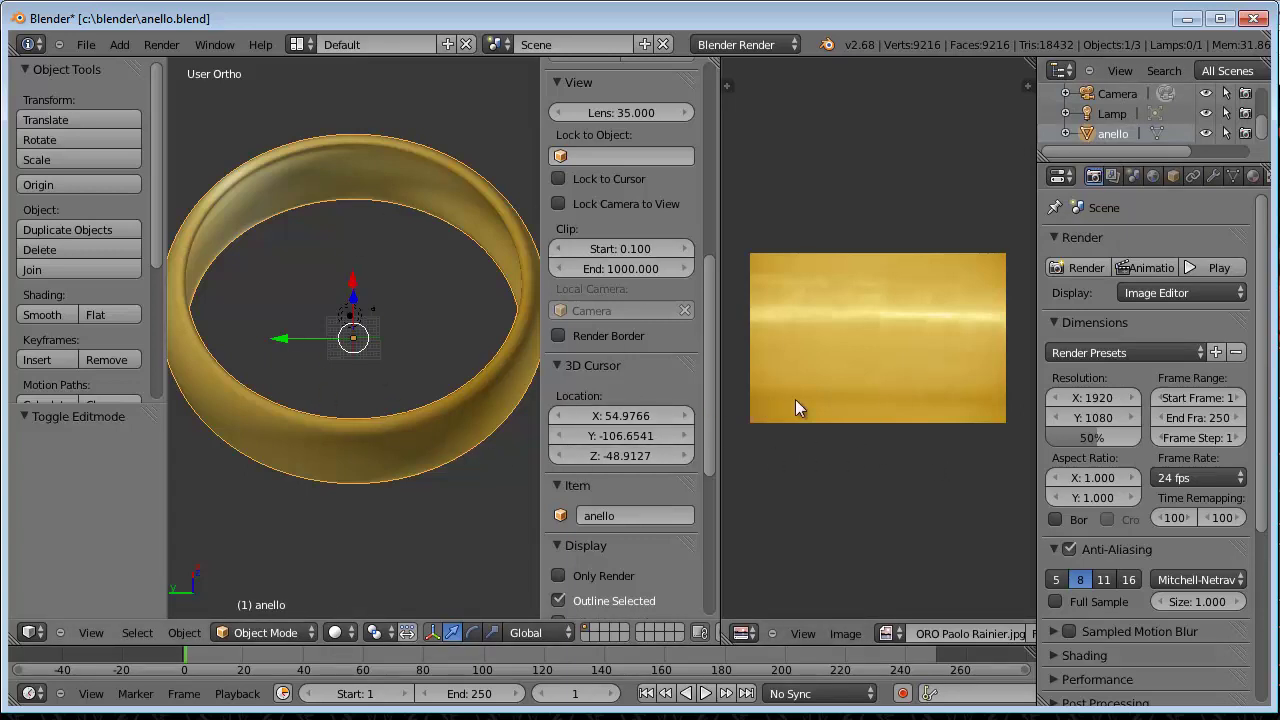
# Step: Tick Face Textures in the ring material's Options, then check the textured ring in the viewport
pyautogui.click(1252, 177)
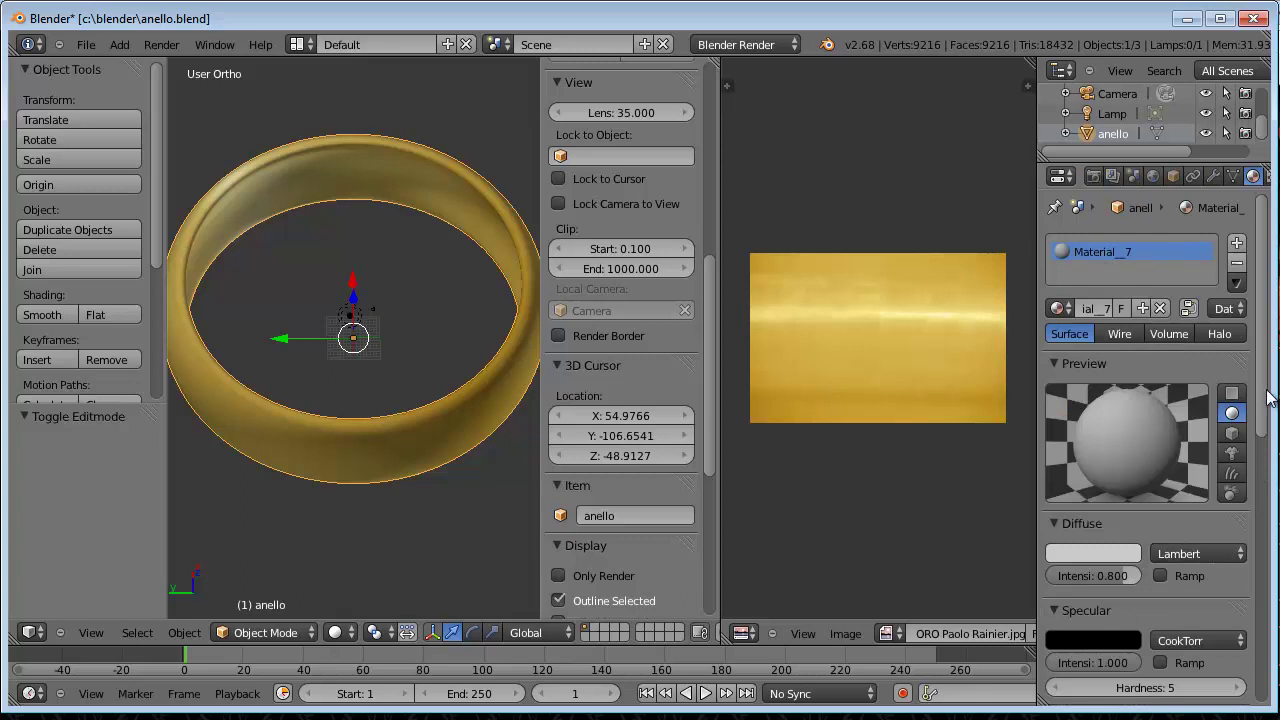
pyautogui.scroll(-2, 1275, 448)
pyautogui.scroll(-5, 1275, 448)
pyautogui.scroll(-2, 1275, 448)
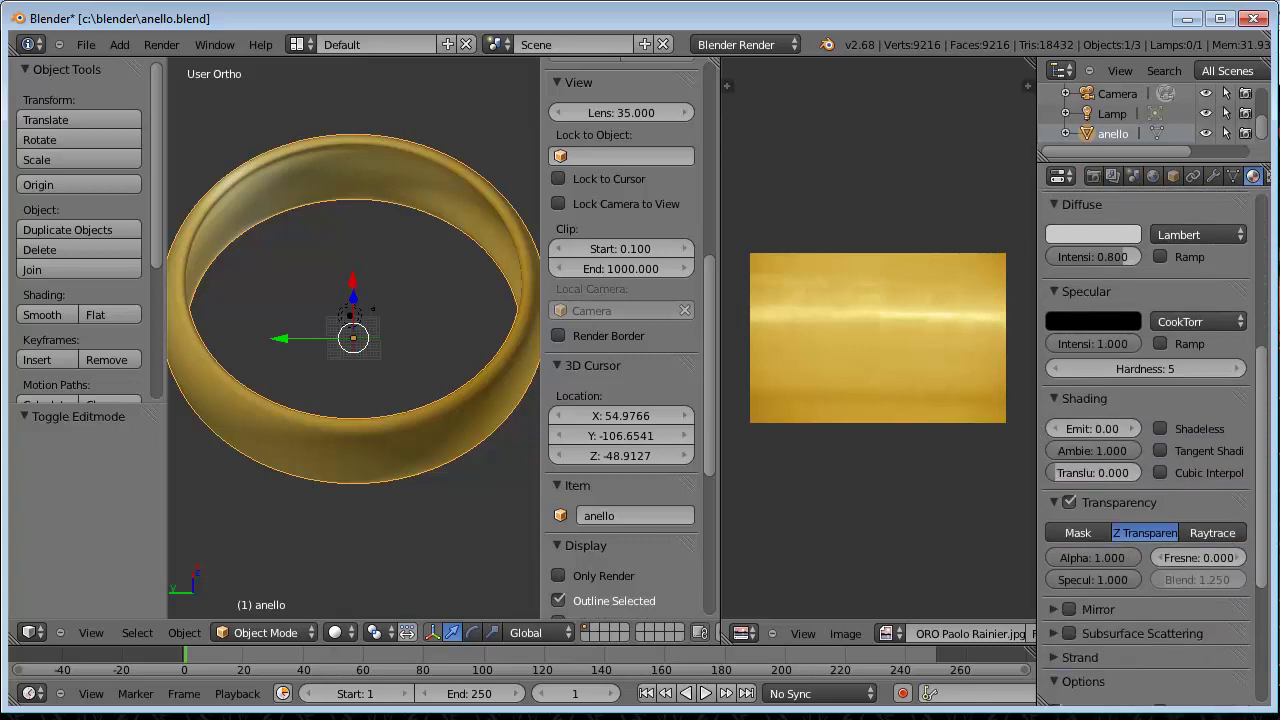
pyautogui.scroll(-2, 1240, 540)
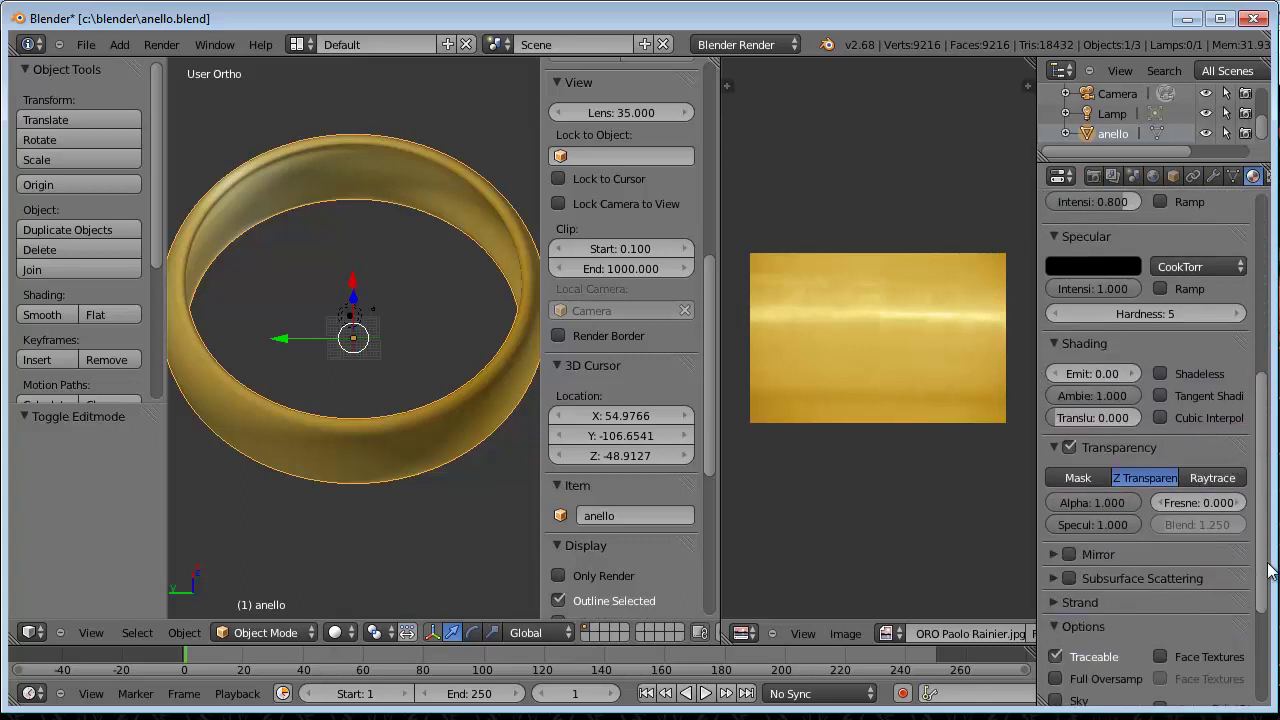
pyautogui.scroll(-2, 1236, 555)
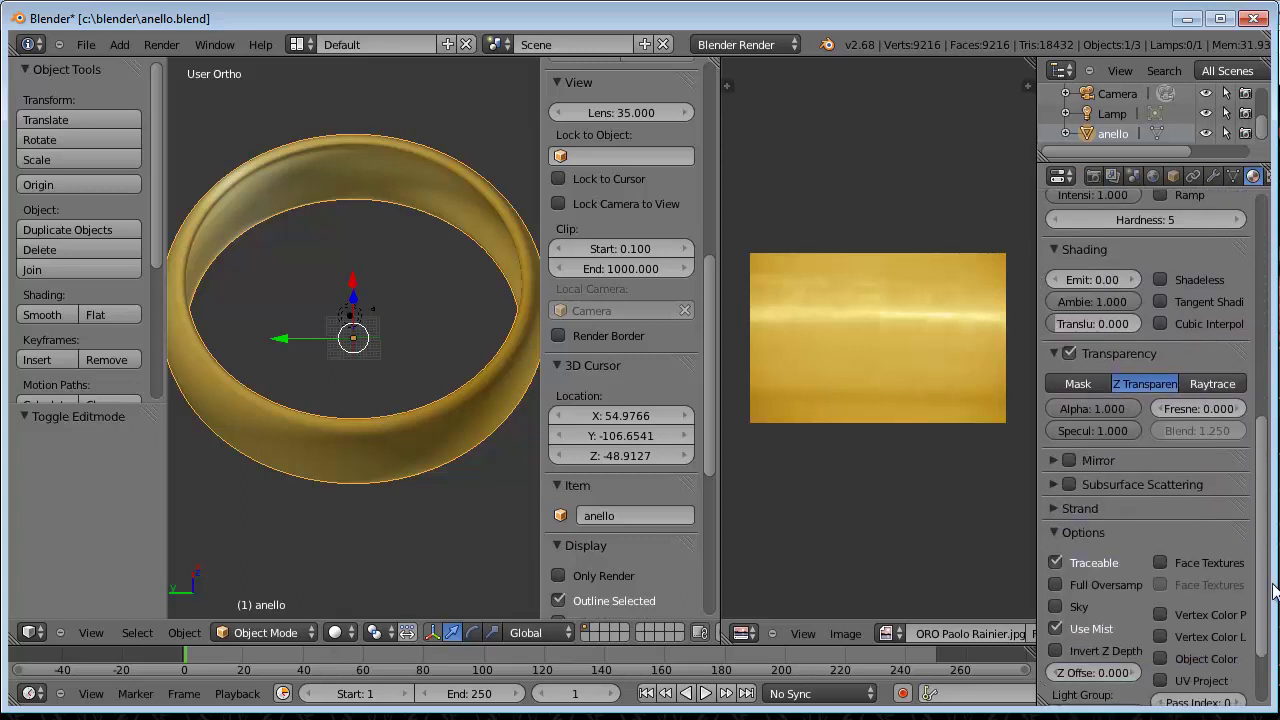
pyautogui.click(1161, 557)
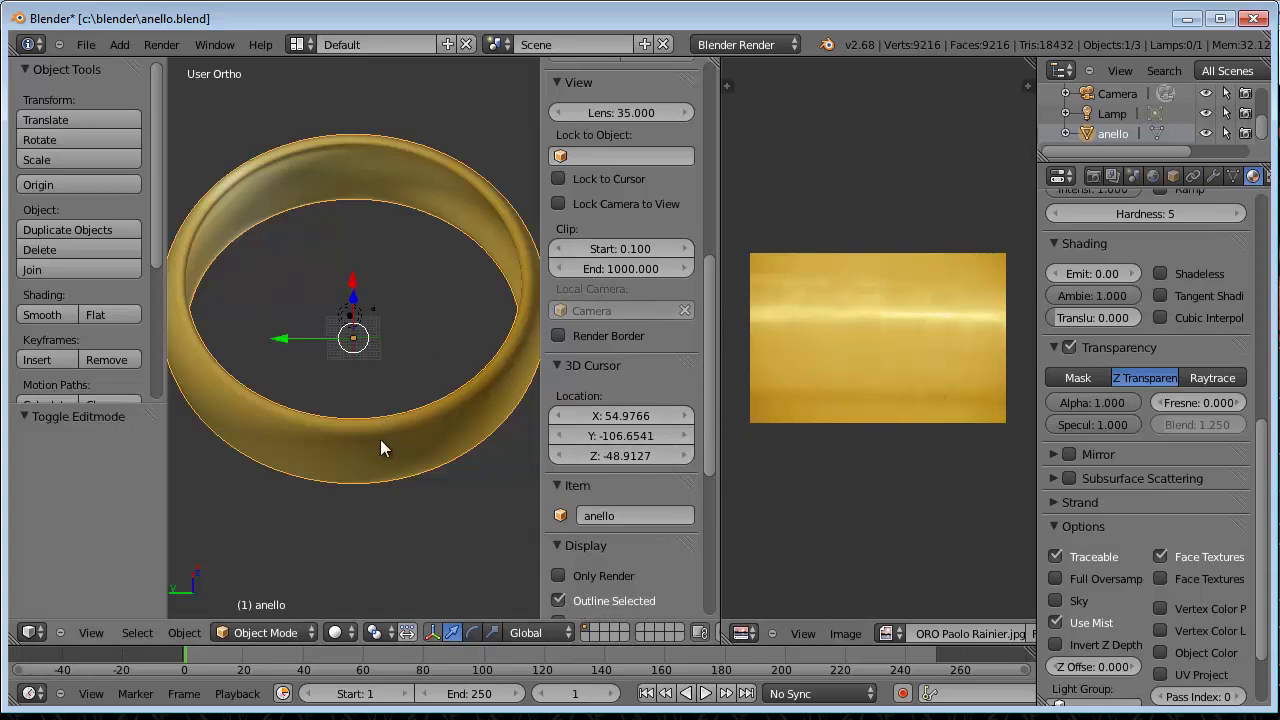
pyautogui.moveTo(388, 422)
pyautogui.mouseDown(button='middle')
pyautogui.moveTo(463, 452)
pyautogui.moveTo(435, 432)
pyautogui.mouseUp(button='middle')
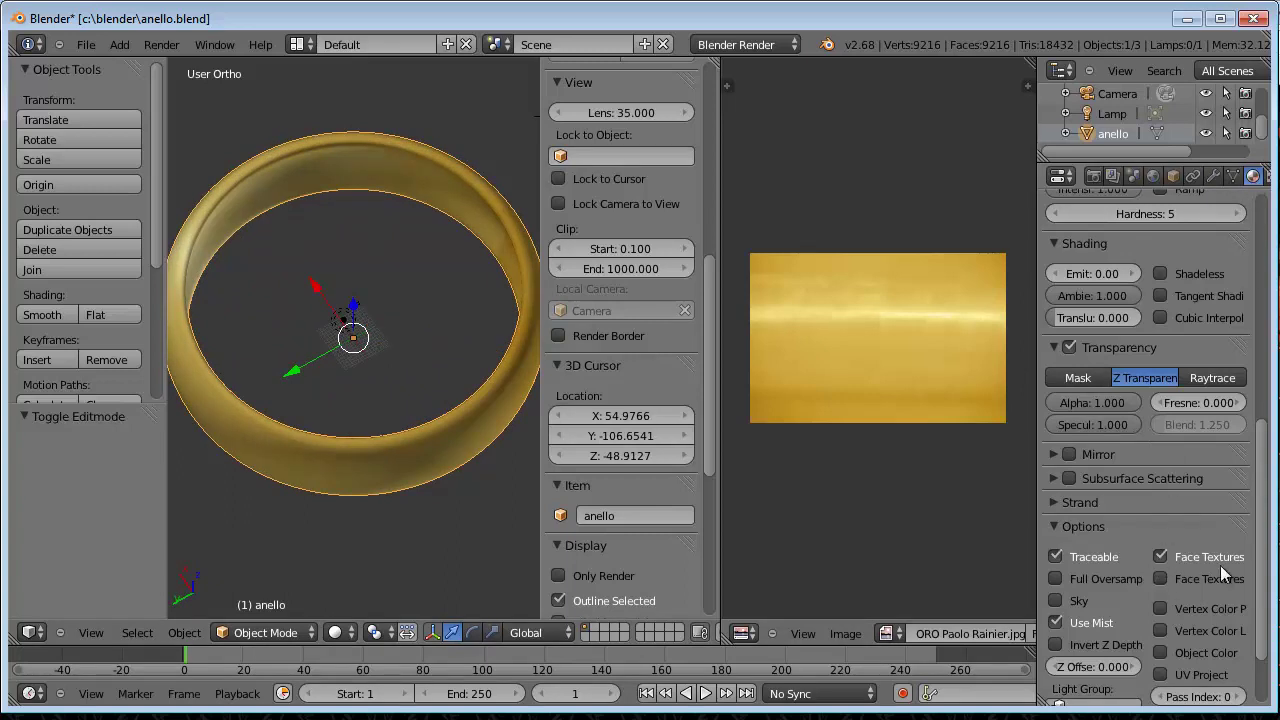
# Step: Start a Collada (.dae) export to anello.dae and apply the Second Life Static operator preset
pyautogui.click(92, 43)
pyautogui.moveTo(110, 369)
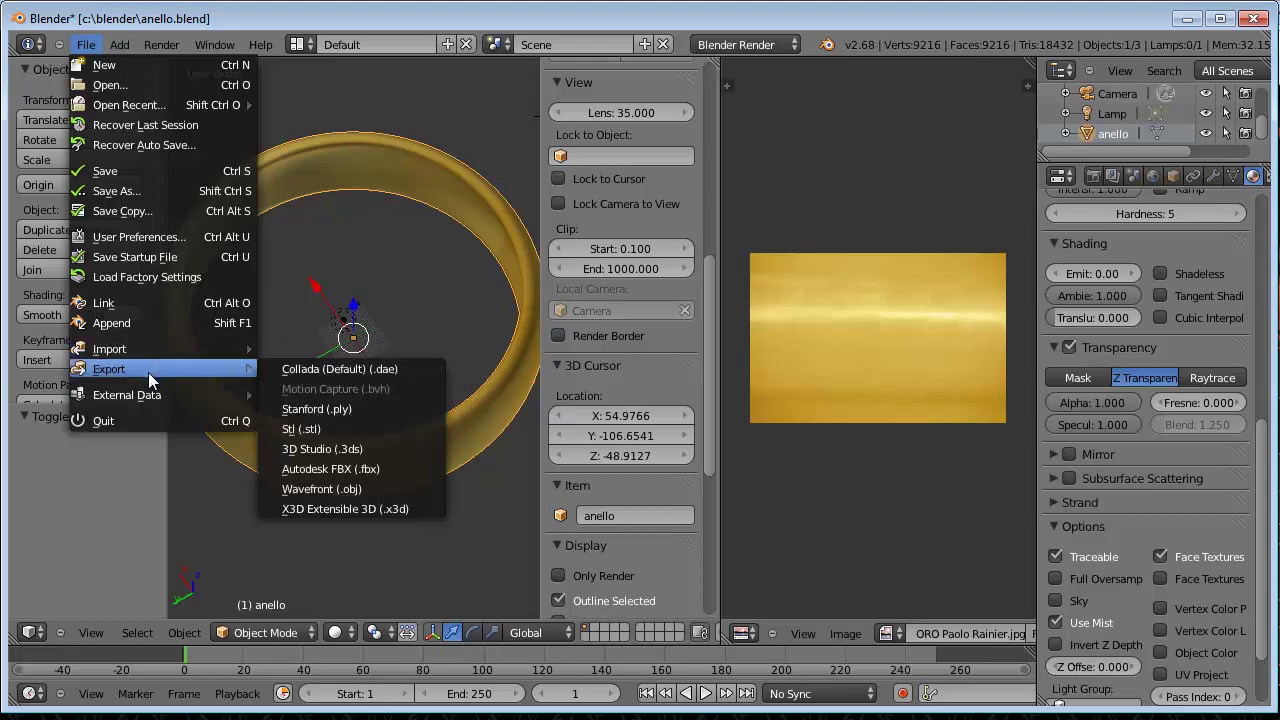
pyautogui.click(321, 370)
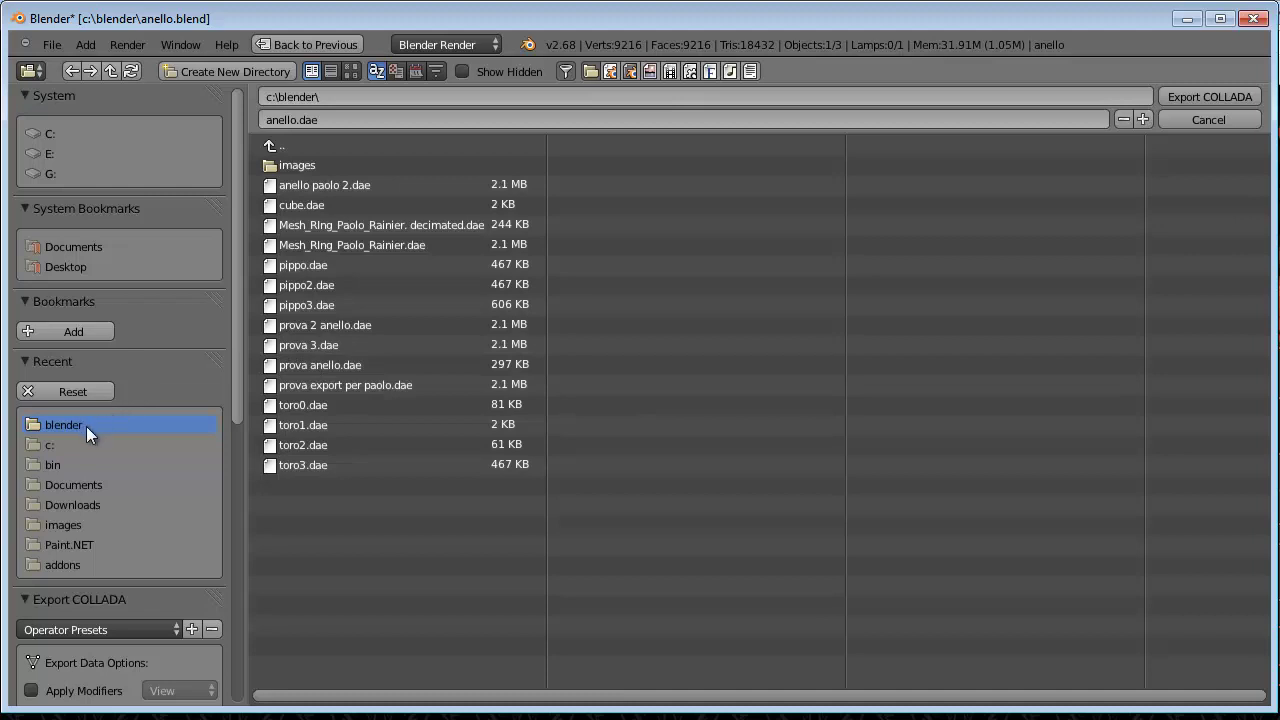
pyautogui.scroll(-2, 234, 448)
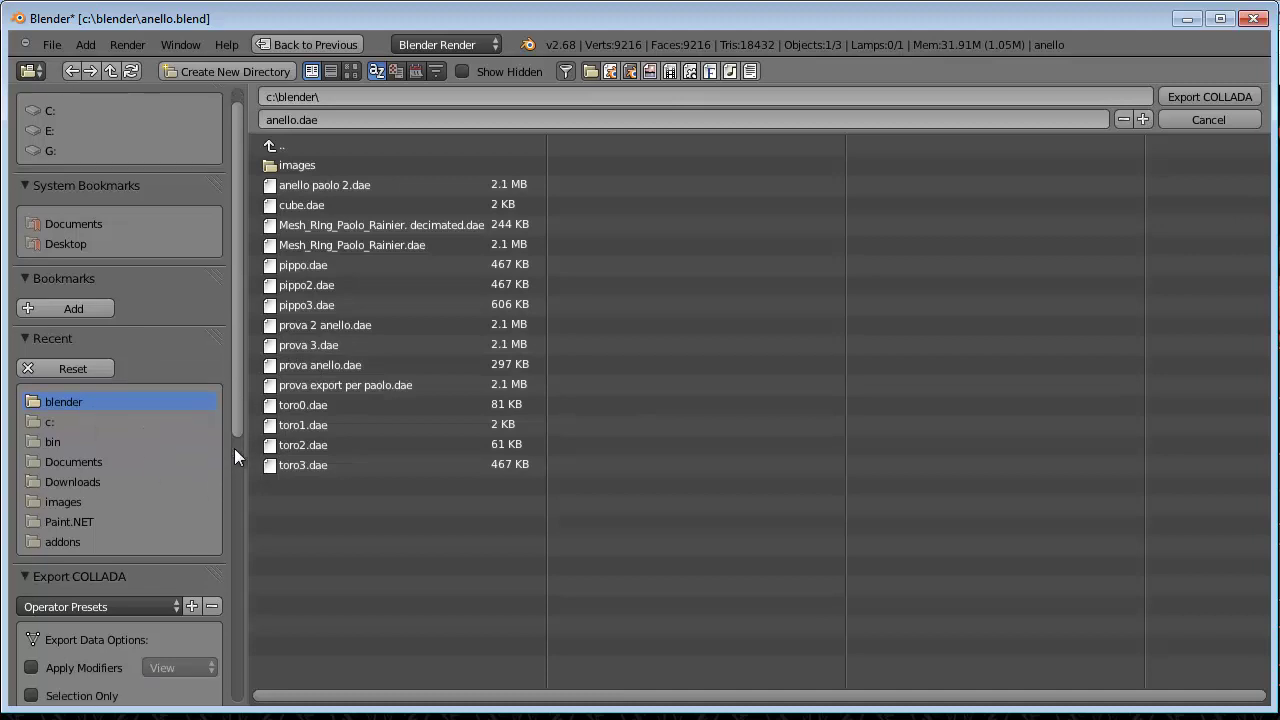
pyautogui.moveTo(234, 448); pyautogui.dragTo(258, 557)
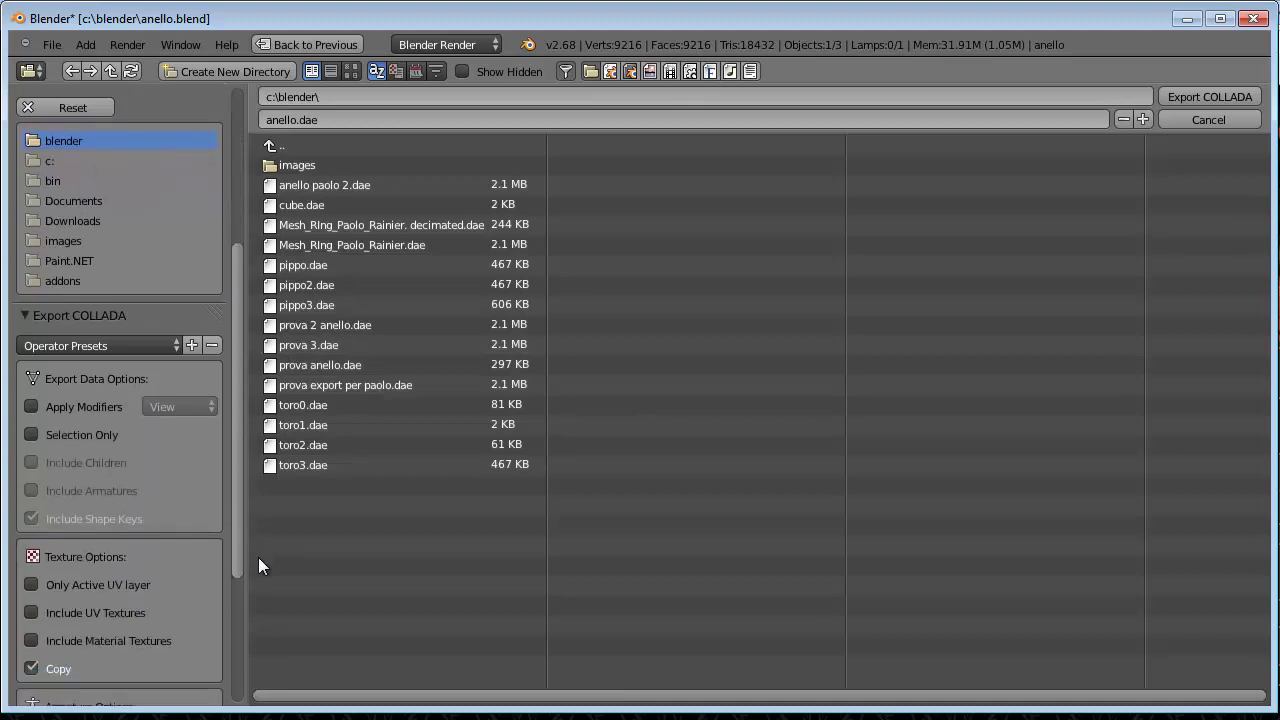
pyautogui.click(167, 334)
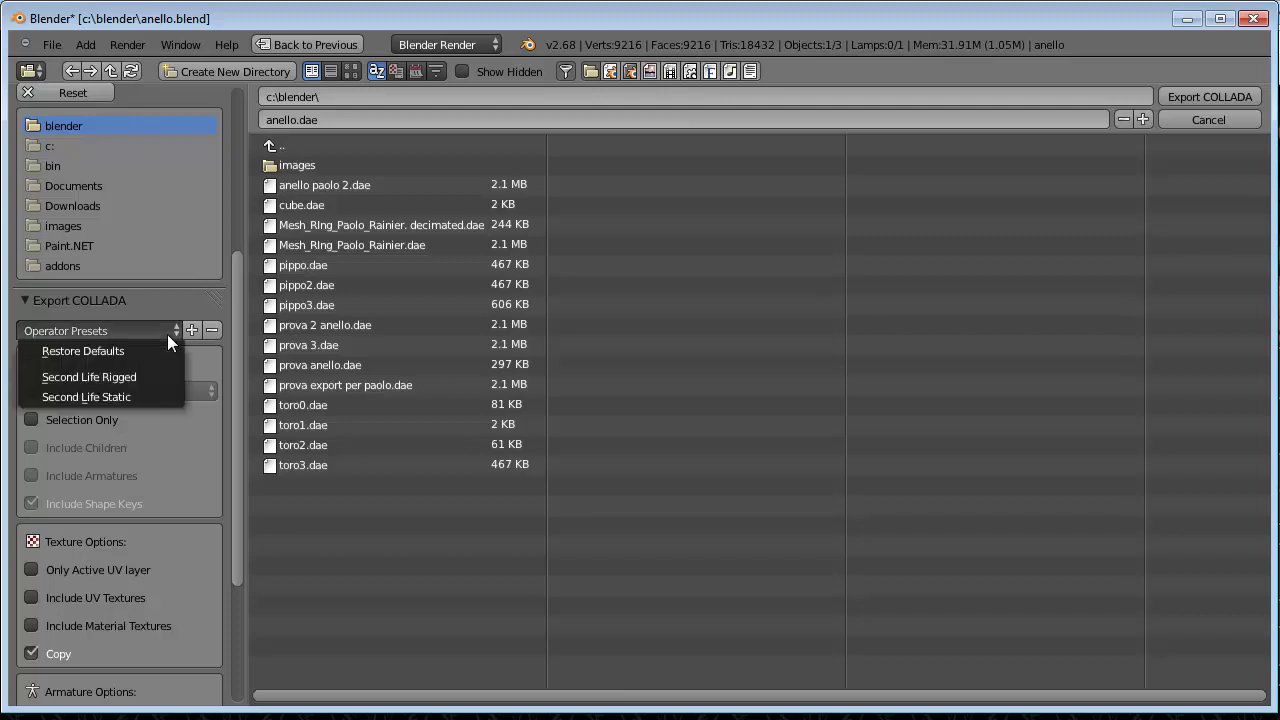
pyautogui.click(88, 398)
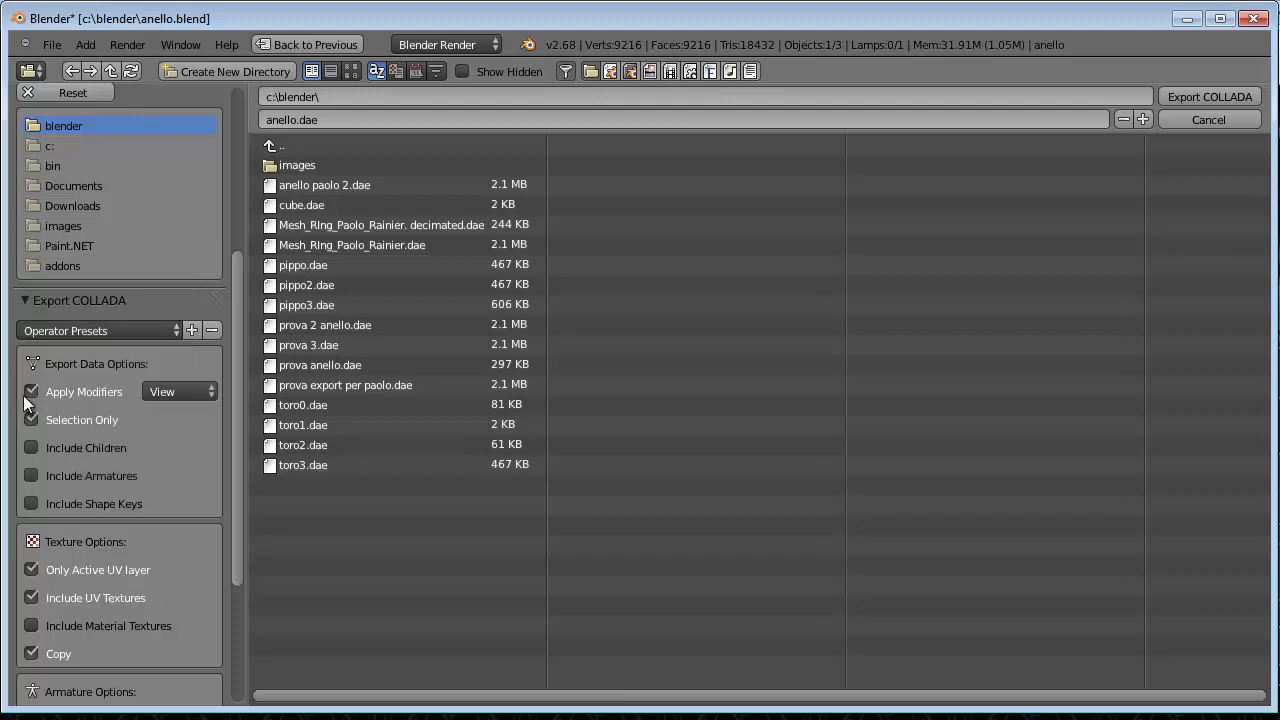
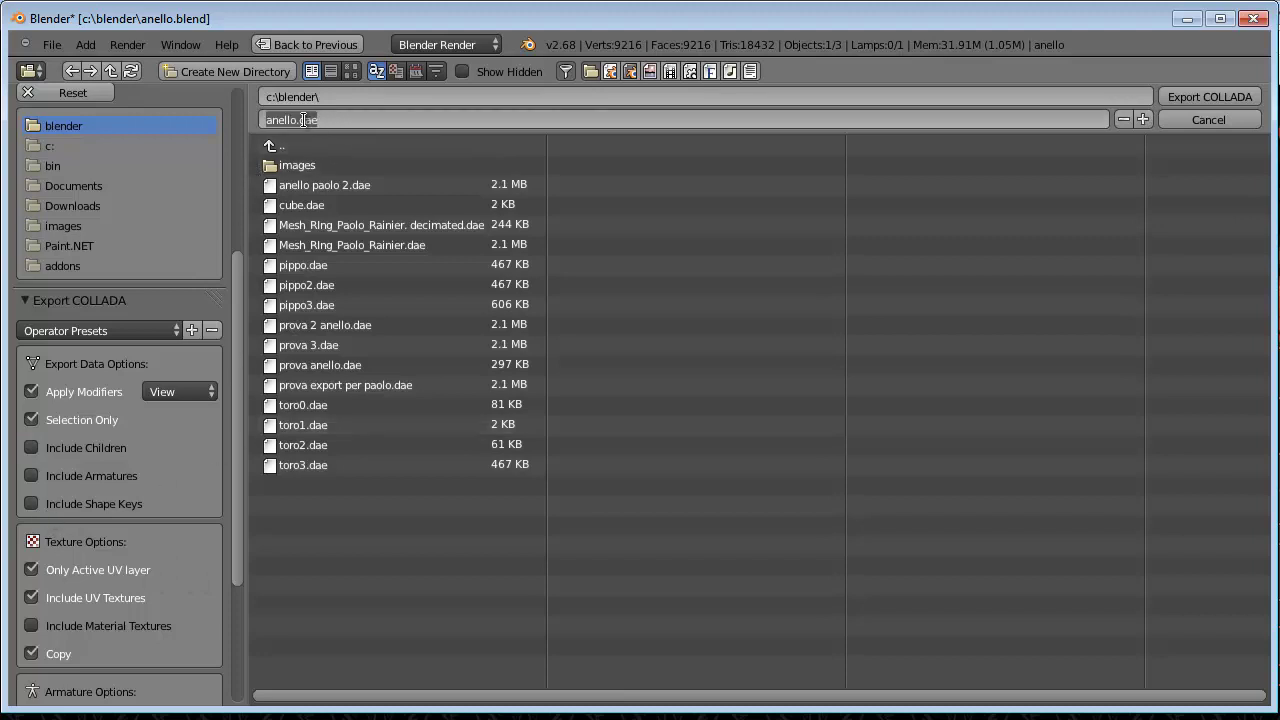
# Step: Rename the export file to anello-video.dae and export the COLLADA file to c:\blender
pyautogui.doubleClick(294, 122)
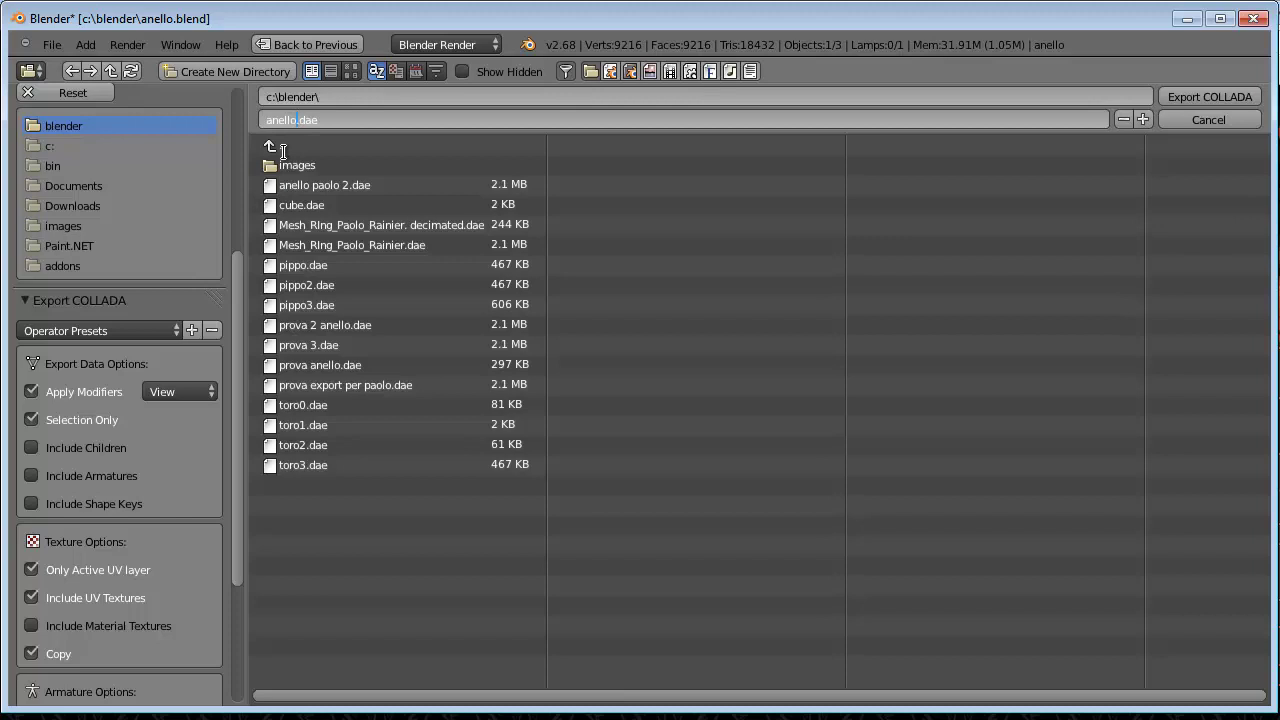
pyautogui.write('-video')
pyautogui.press('Return')
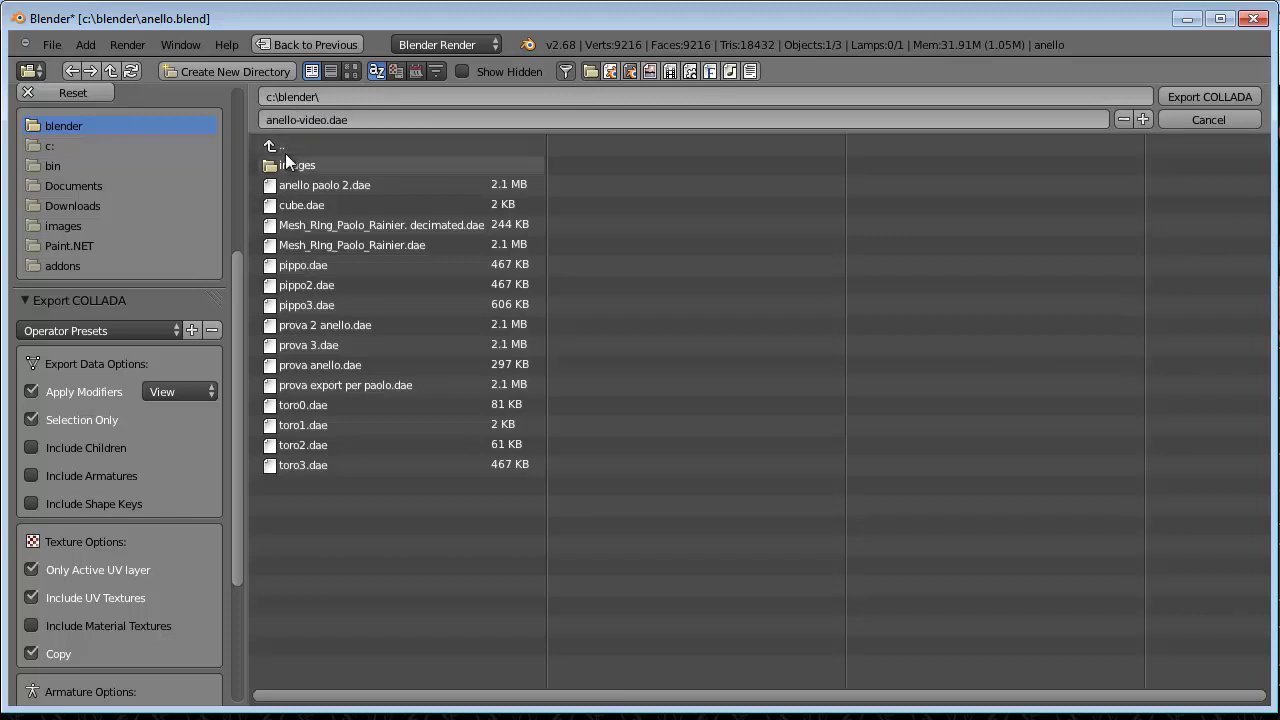